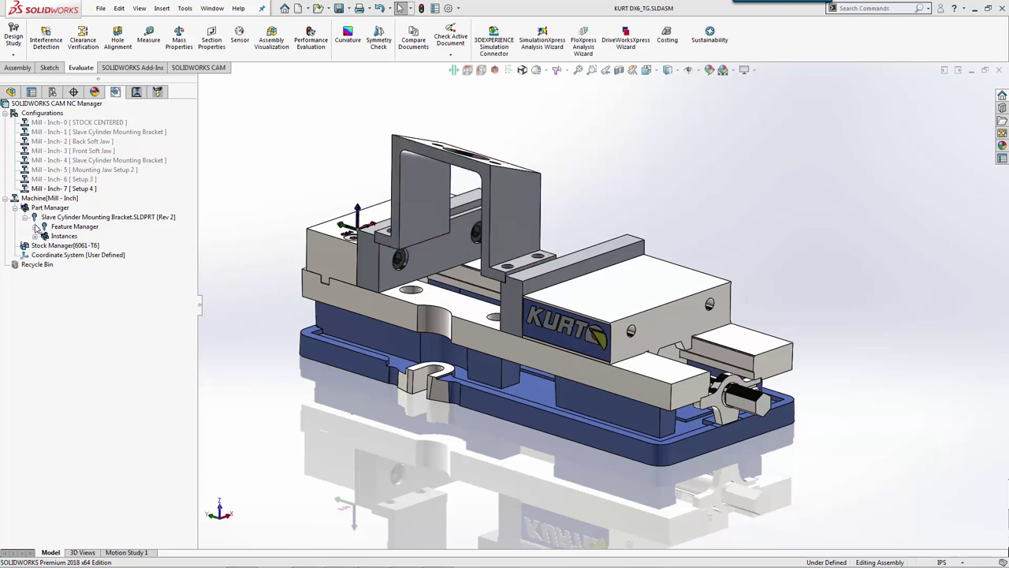
Insert a mill part setup with the Right plane as tool axis and its direction reversed.
{"action": "right_click", "coordinate": [52, 229]}
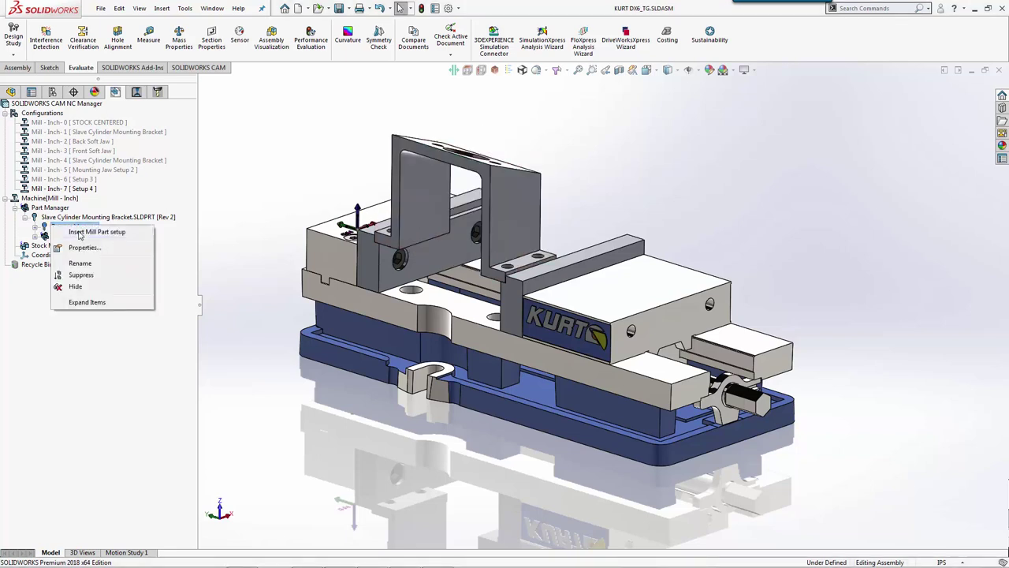
{"action": "left_click", "coordinate": [79, 232]}
{"action": "left_click_drag", "start_coordinate": [495, 175], "coordinate": [200, 153]}
{"action": "left_click", "coordinate": [142, 208]}
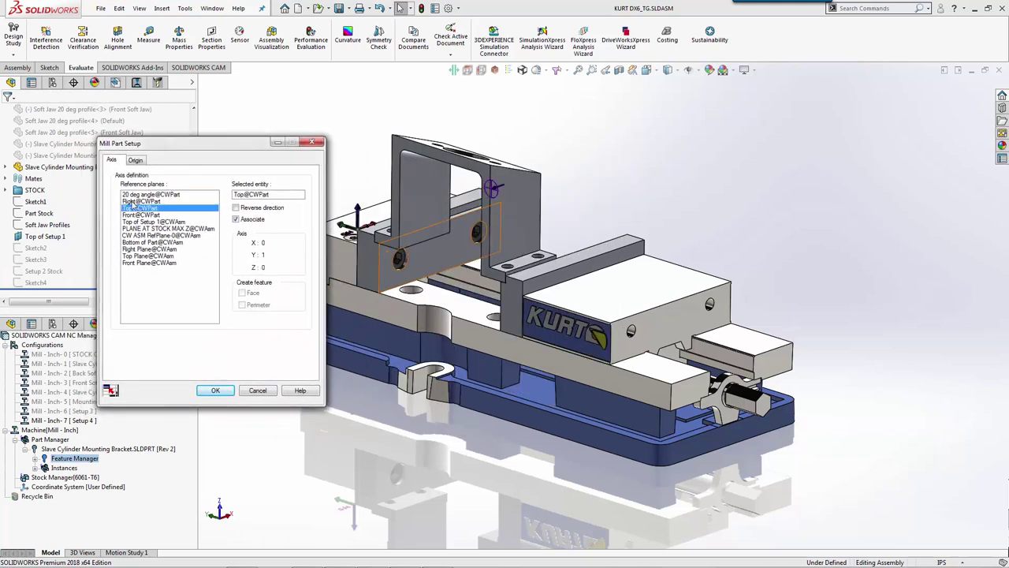
{"action": "left_click", "coordinate": [138, 201]}
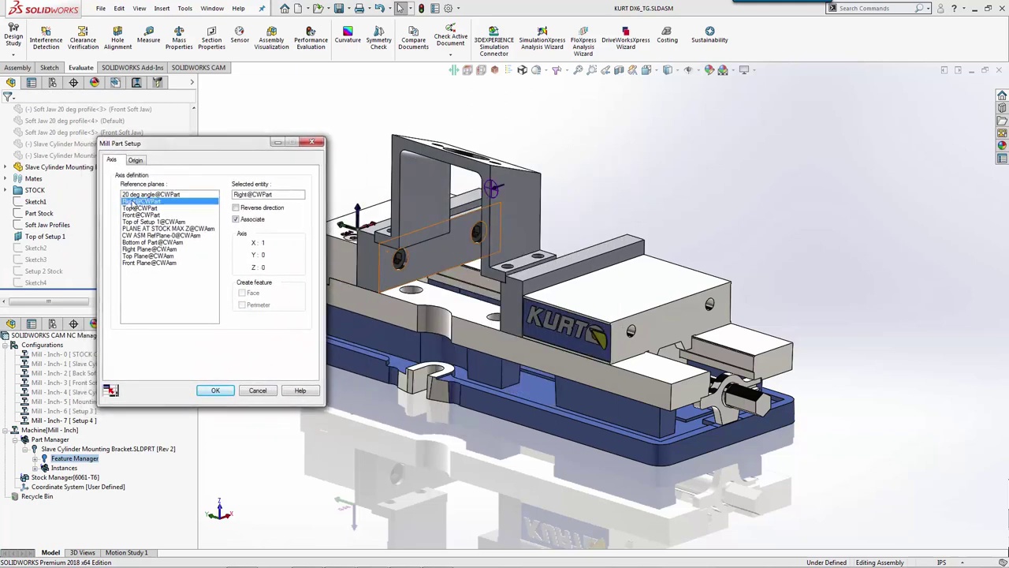
{"action": "left_click", "coordinate": [235, 208]}
{"action": "left_click", "coordinate": [215, 390]}
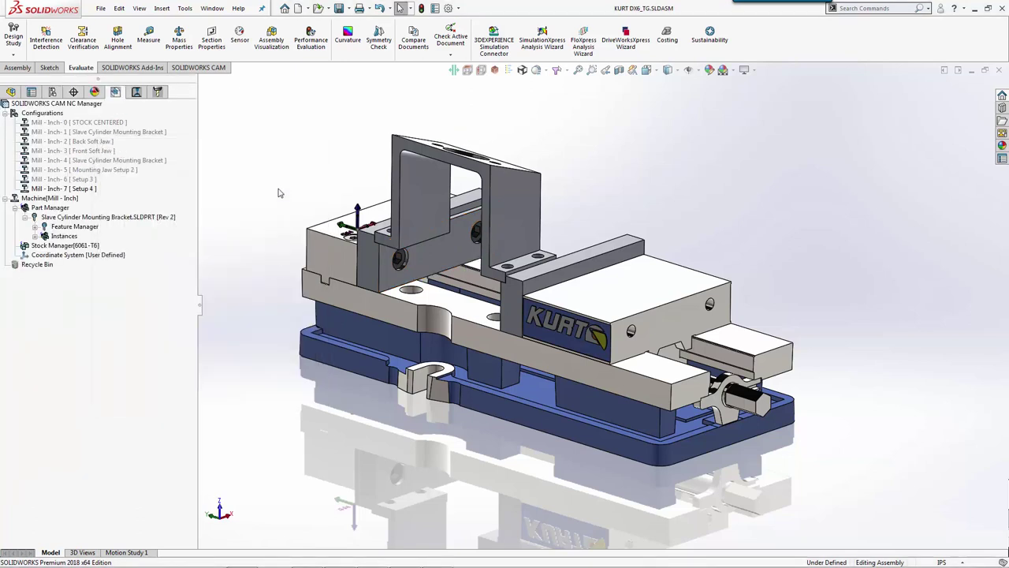
{"action": "left_click", "coordinate": [34, 226]}
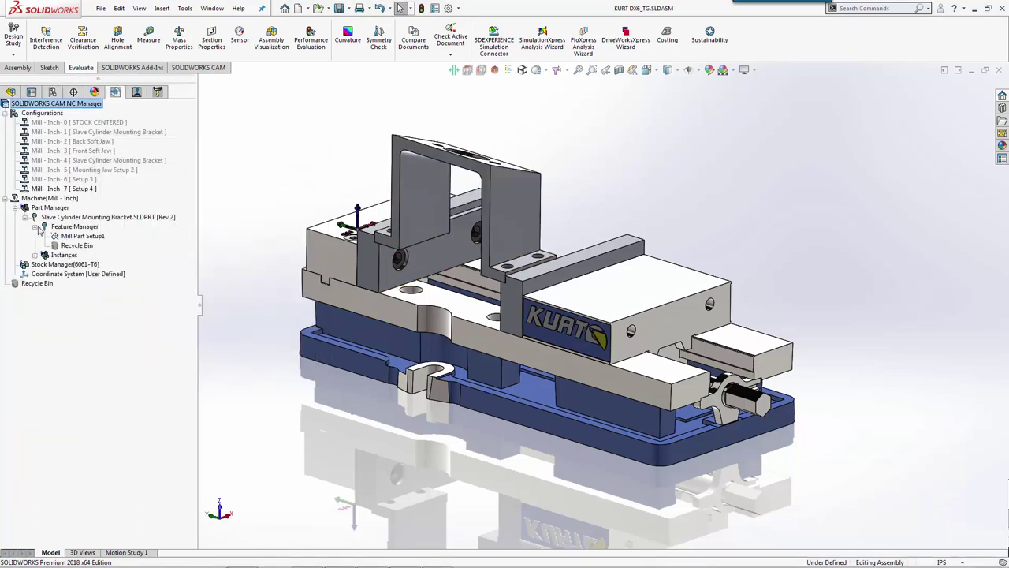
Start a 2.5 axis Corner Slot feature defined by two faces beside the bracket.
{"action": "right_click", "coordinate": [75, 236]}
{"action": "left_click", "coordinate": [110, 316]}
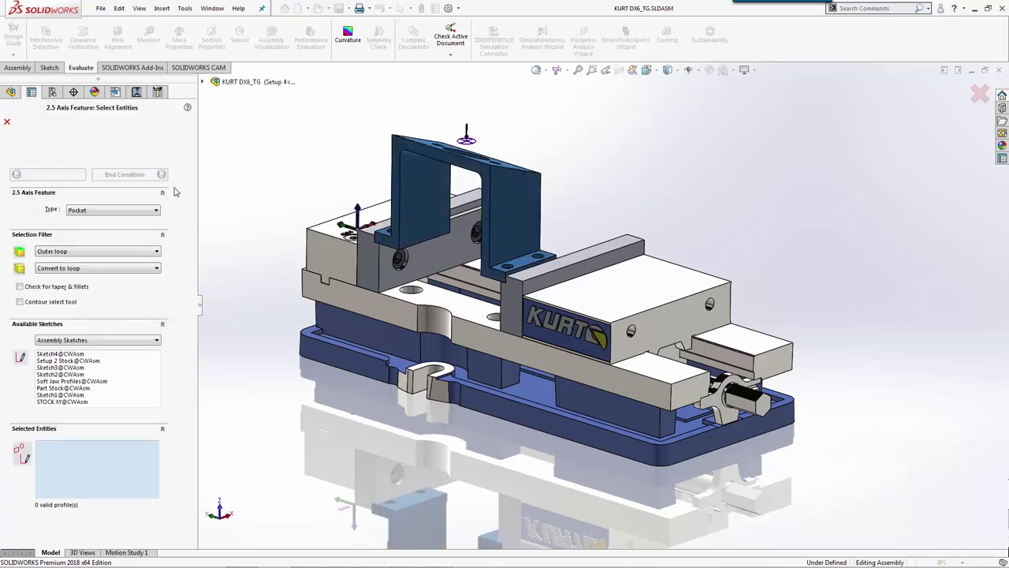
{"action": "left_click", "coordinate": [119, 211]}
{"action": "left_click", "coordinate": [110, 238]}
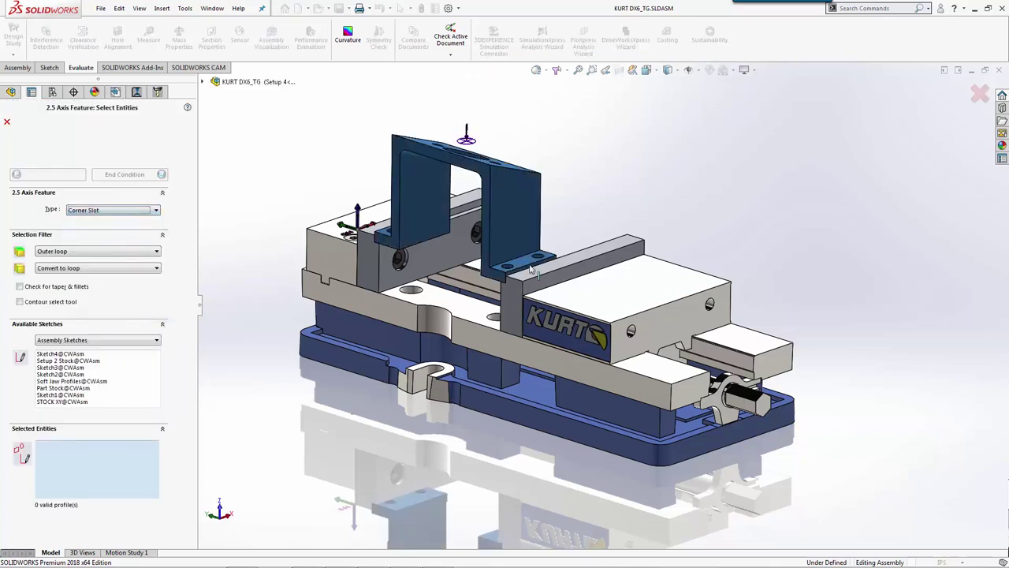
{"action": "left_click", "coordinate": [528, 260]}
{"action": "middle_click_drag", "start_coordinate": [528, 260], "coordinate": [410, 241]}
{"action": "left_click", "coordinate": [410, 238]}
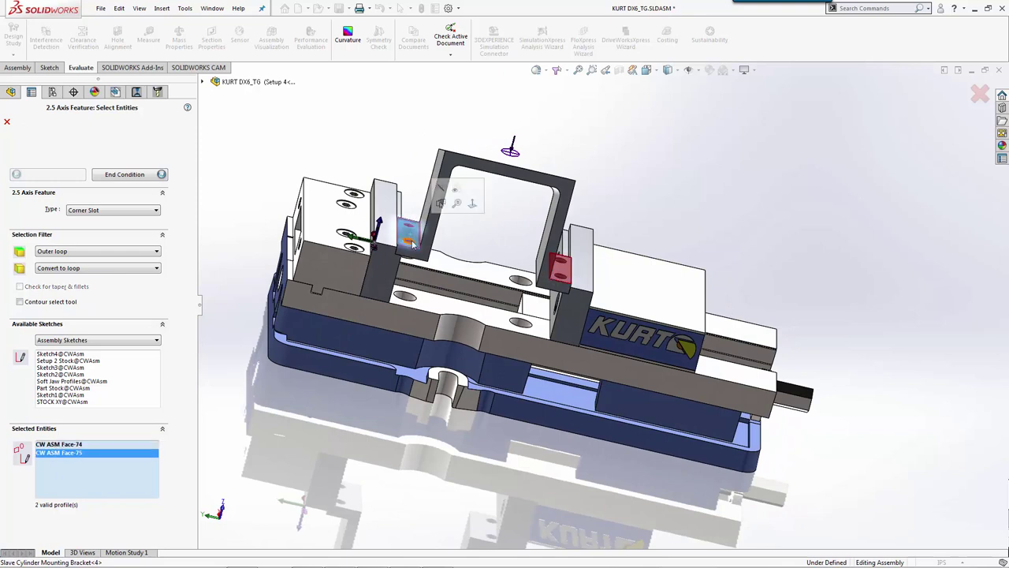
End the corner slot up to the bracket's top vertex and accept the feature.
{"action": "left_click", "coordinate": [144, 175]}
{"action": "middle_click_drag", "start_coordinate": [314, 193], "coordinate": [504, 168]}
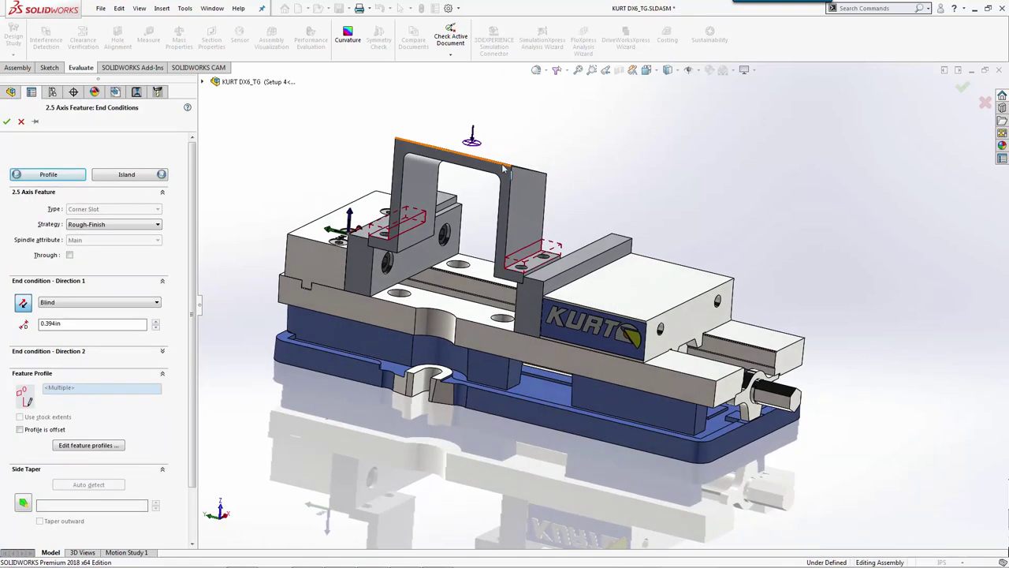
{"action": "left_click", "coordinate": [511, 164]}
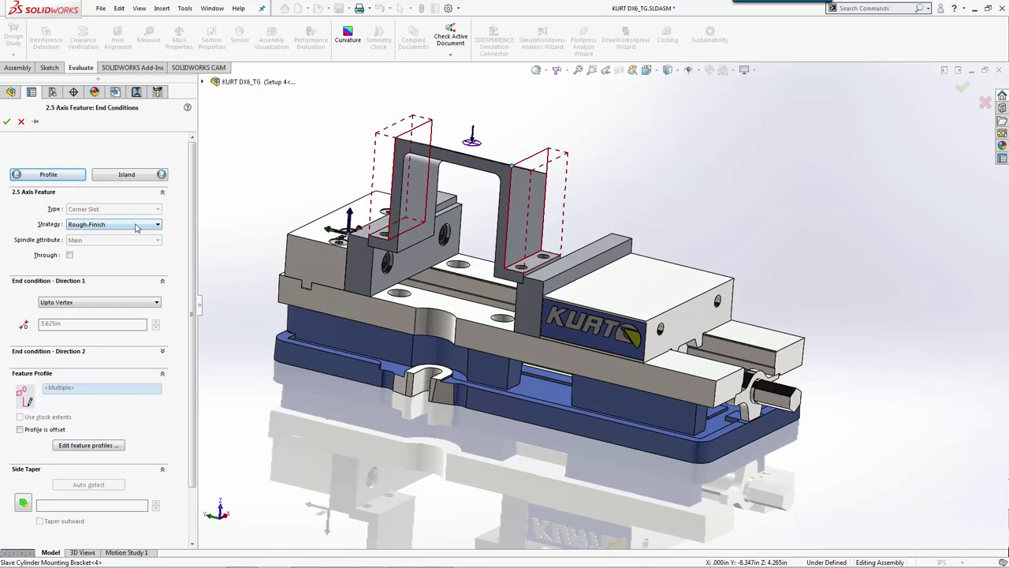
{"action": "mouse_move", "coordinate": [135, 227]}
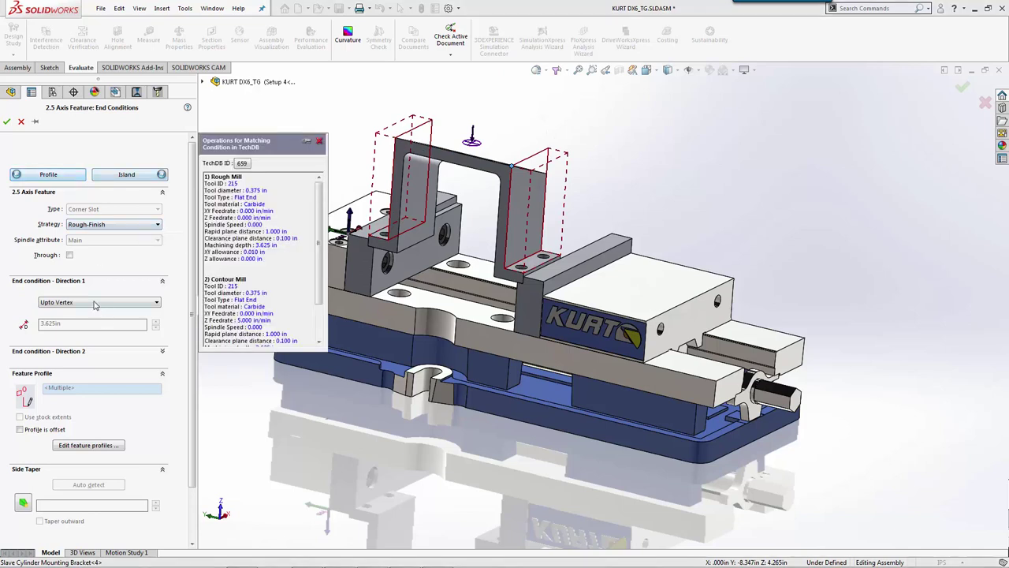
{"action": "left_click", "coordinate": [7, 122]}
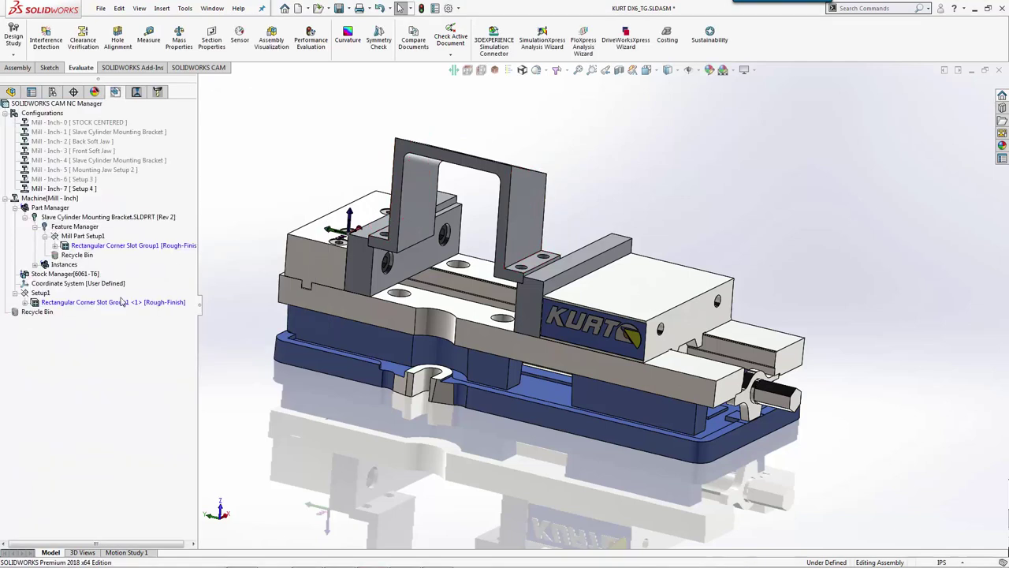
Generate the corner slot's operation plan and Setup1's rough and contour toolpaths.
{"action": "right_click", "coordinate": [123, 303]}
{"action": "left_click", "coordinate": [173, 324]}
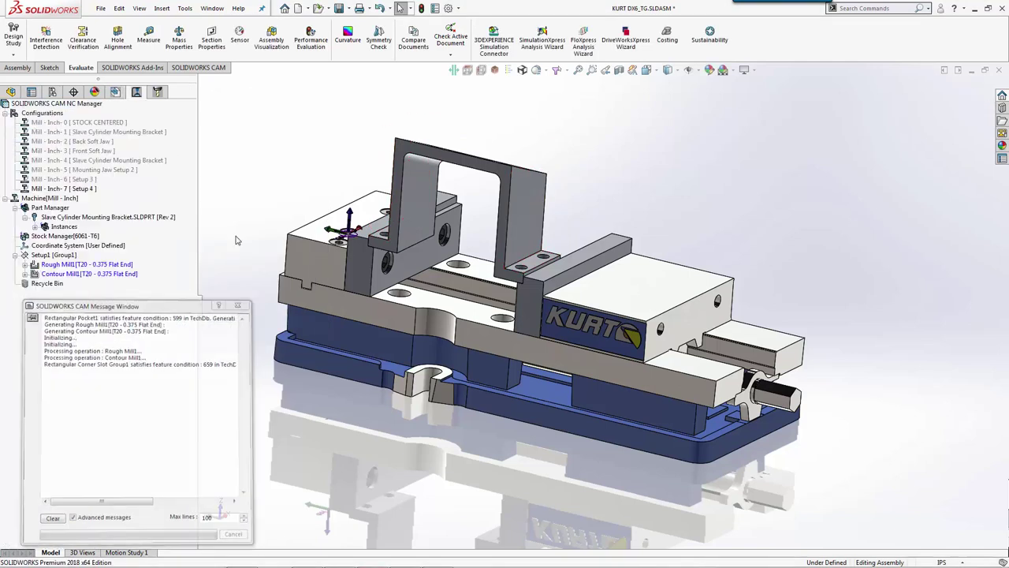
{"action": "right_click", "coordinate": [76, 257]}
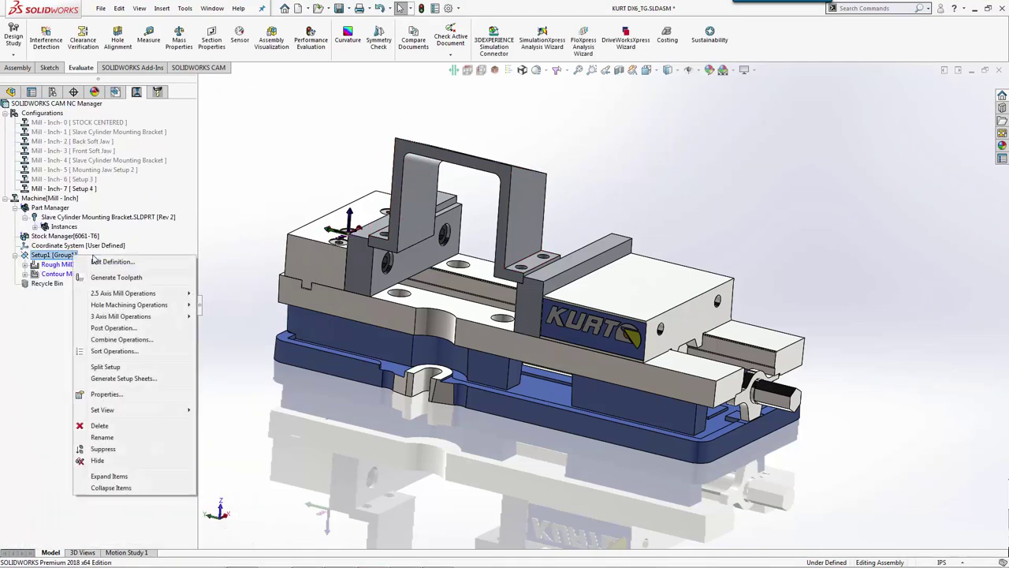
{"action": "left_click", "coordinate": [131, 281]}
Simulate Setup1's toolpaths, revealing a holder-to-stock collision in Rough Mill1.
{"action": "mouse_move", "coordinate": [124, 269]}
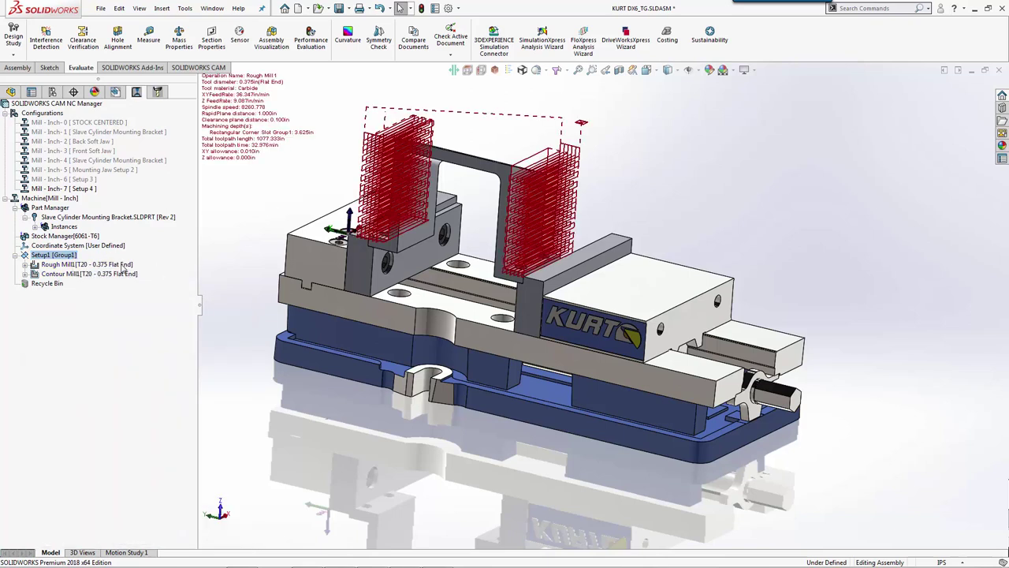
{"action": "right_click", "coordinate": [53, 256]}
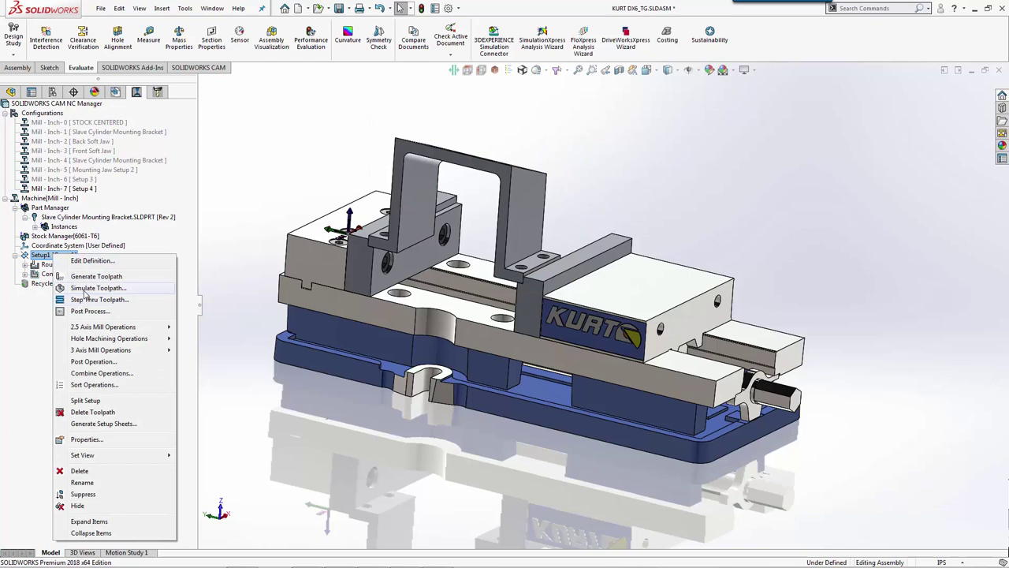
{"action": "left_click", "coordinate": [85, 289]}
{"action": "left_click", "coordinate": [67, 185]}
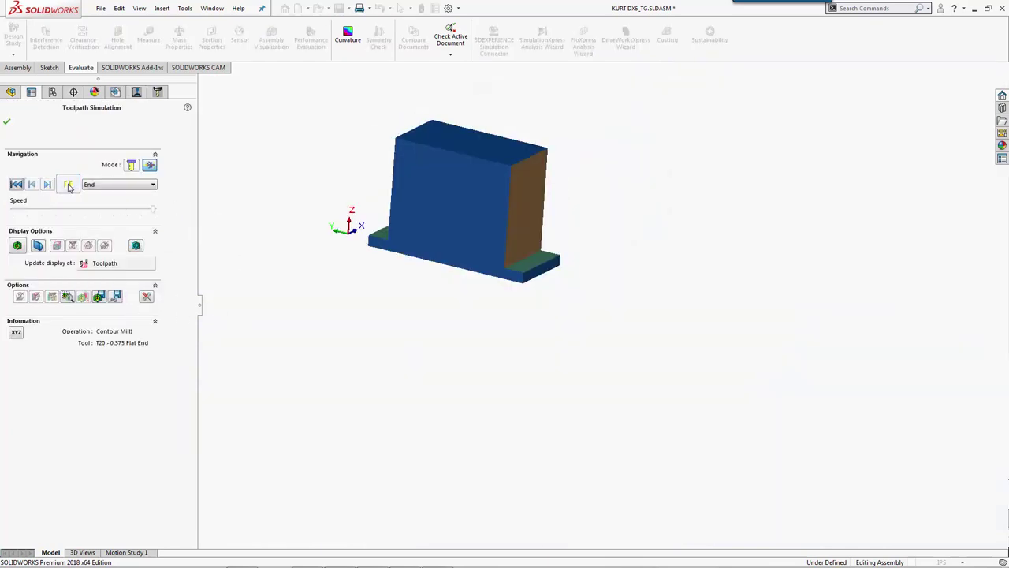
{"action": "left_click", "coordinate": [16, 184]}
{"action": "left_click", "coordinate": [68, 184]}
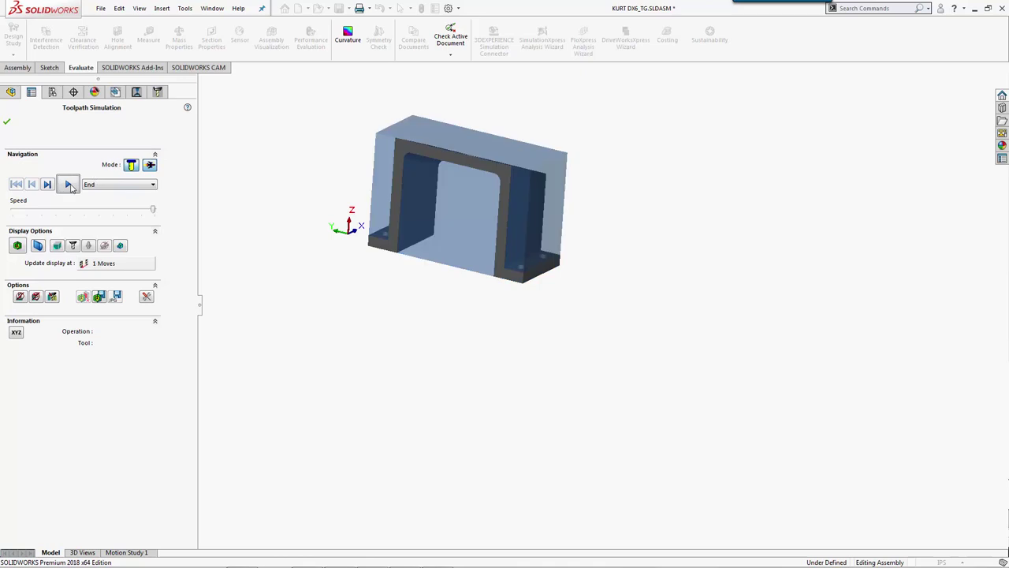
{"action": "left_click", "coordinate": [68, 187]}
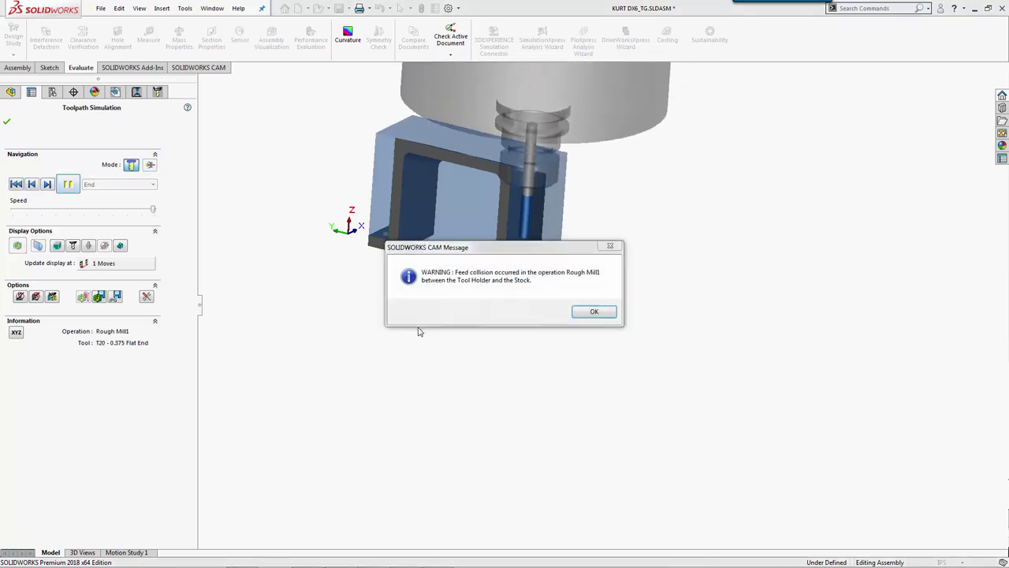
{"action": "left_click", "coordinate": [593, 313]}
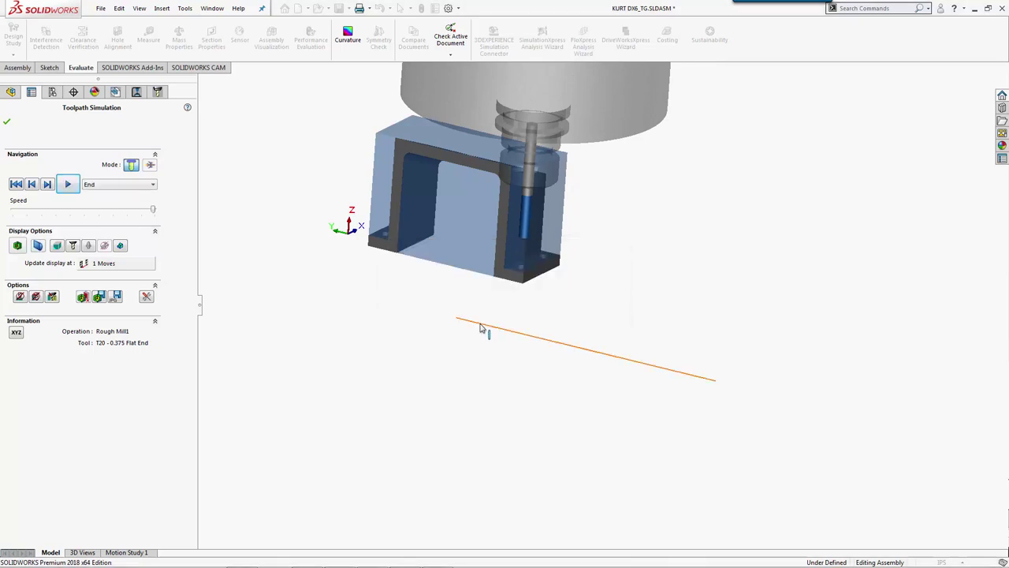
{"action": "middle_click_drag", "start_coordinate": [484, 331], "coordinate": [524, 265]}
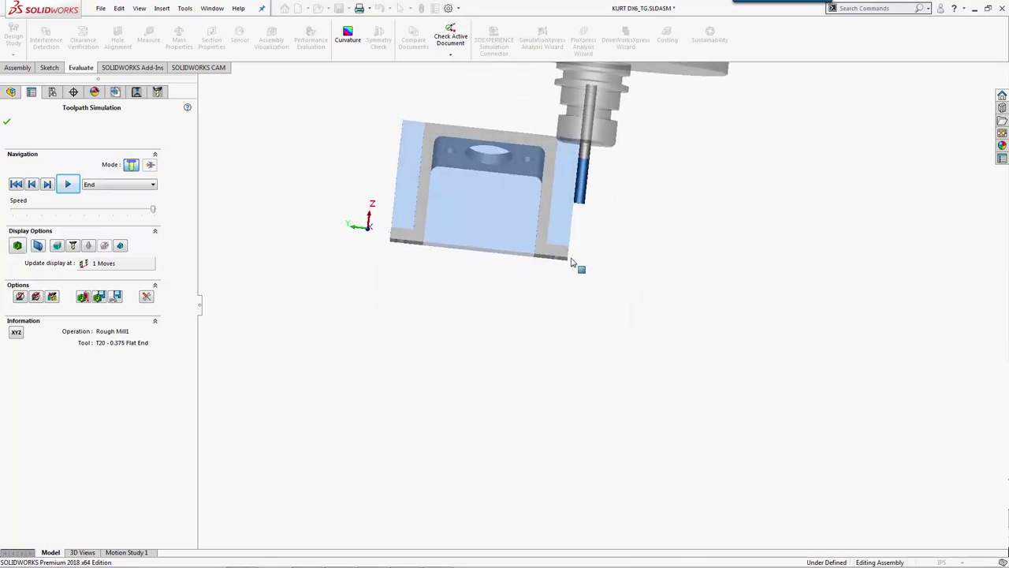
{"action": "middle_click_drag", "start_coordinate": [565, 263], "coordinate": [509, 304]}
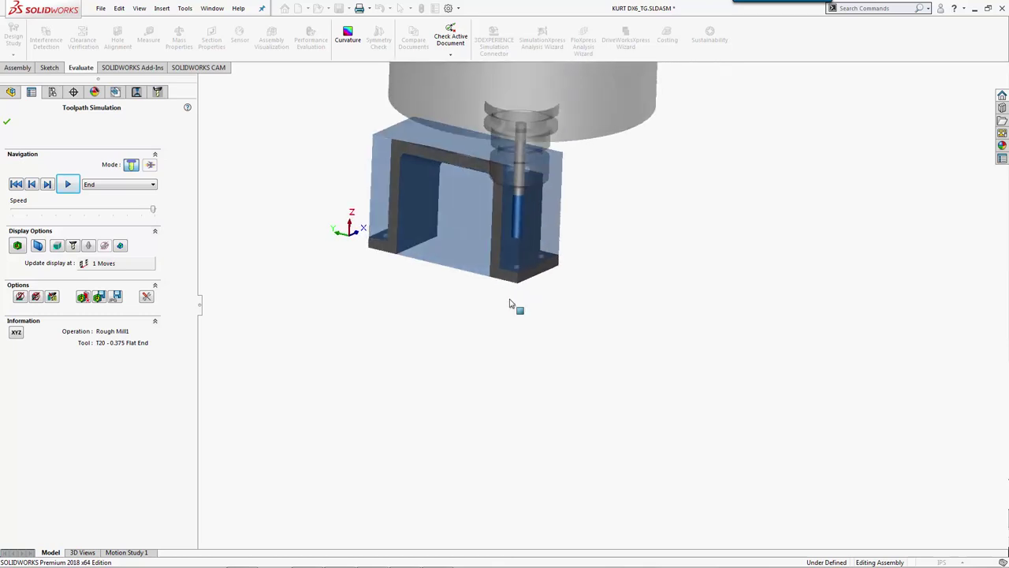
{"action": "left_click", "coordinate": [6, 116]}
Set the T05 hog nose tool's holder protrusion to 4.000in.
{"action": "left_click", "coordinate": [158, 92]}
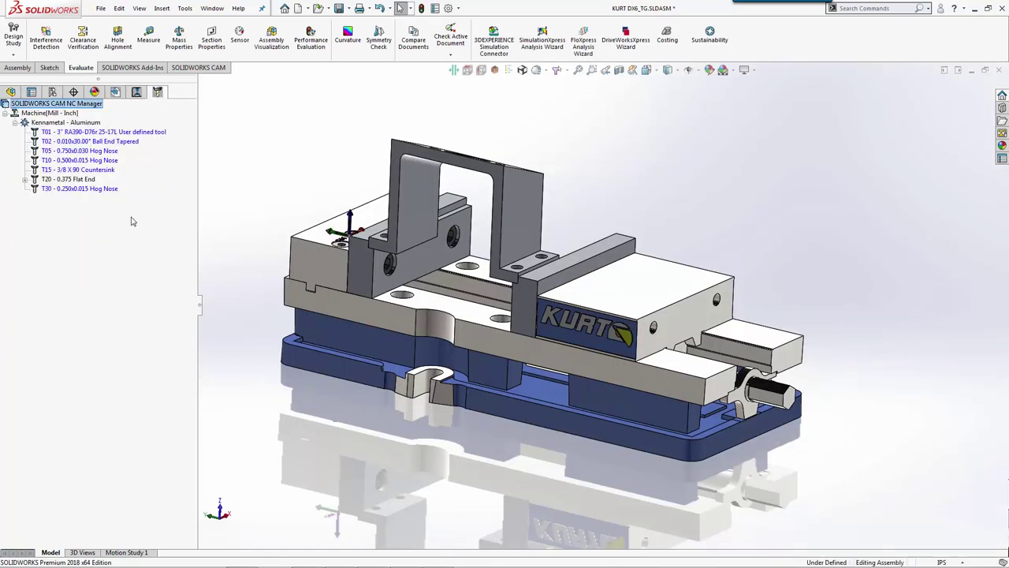
{"action": "double_click", "coordinate": [77, 152]}
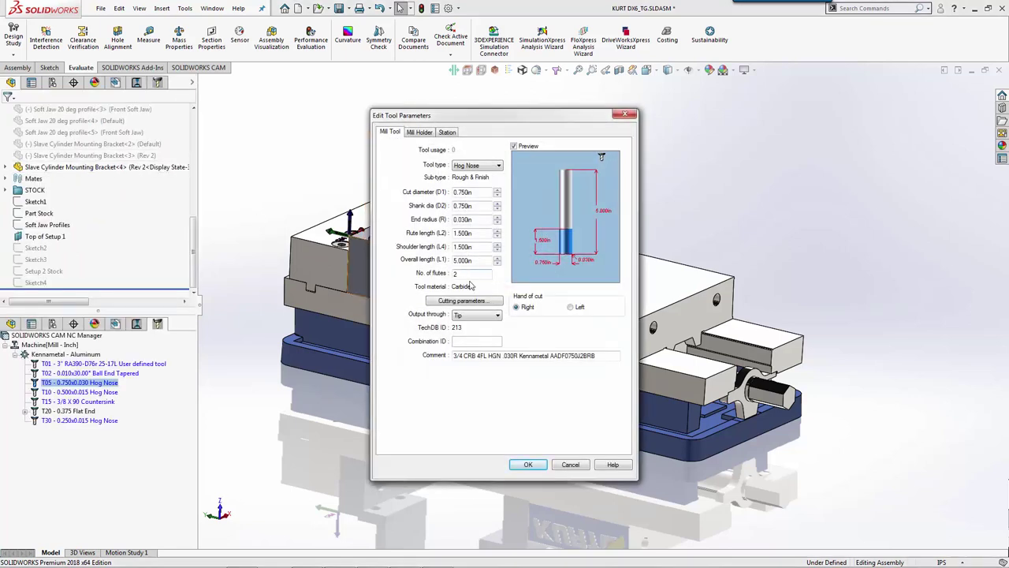
{"action": "left_click", "coordinate": [416, 133]}
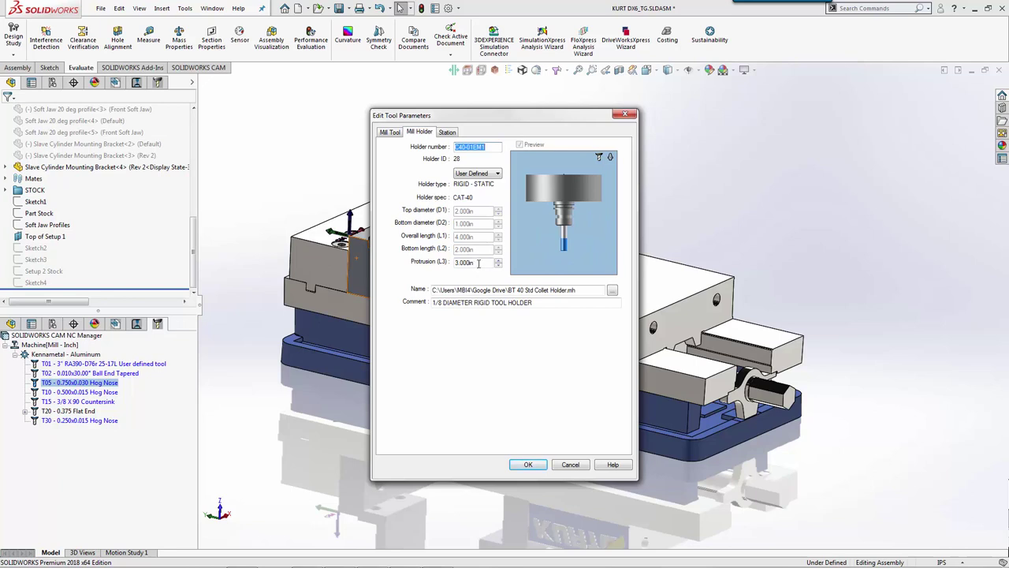
{"action": "left_click_drag", "start_coordinate": [480, 264], "coordinate": [414, 264]}
{"action": "type", "text": "4"}
{"action": "key", "text": "Tab"}
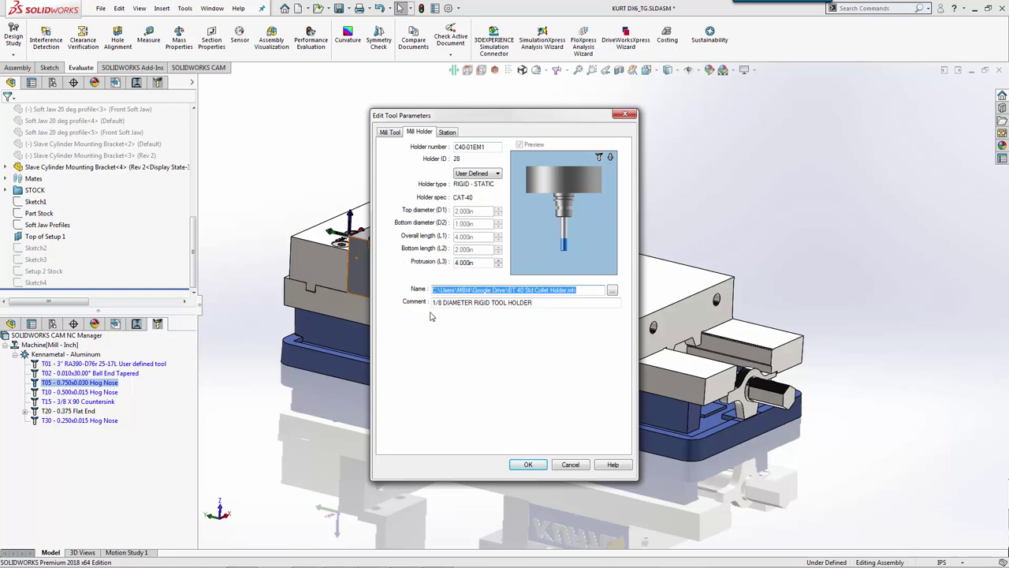
{"action": "left_click", "coordinate": [532, 465]}
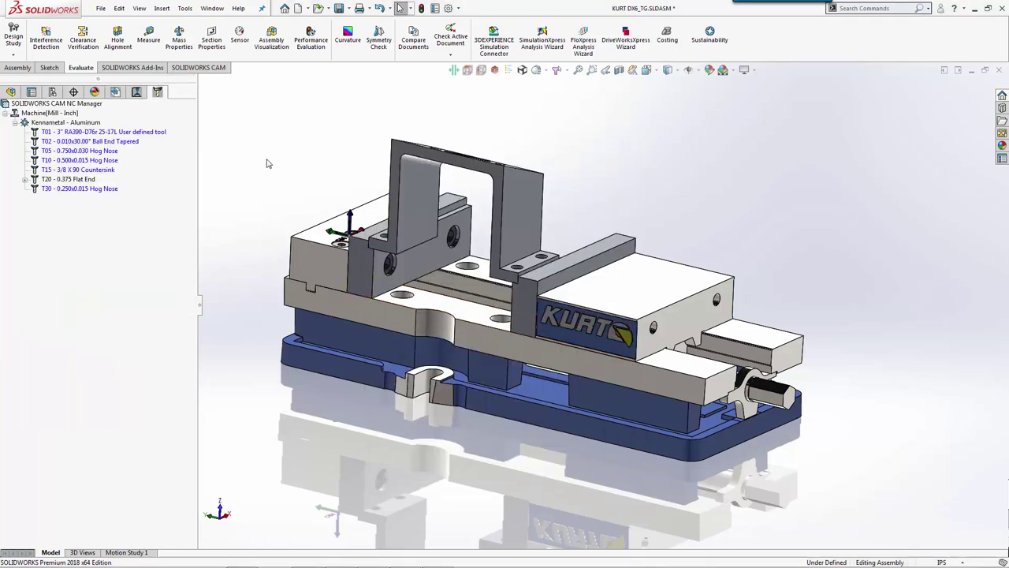
Reassign Rough Mill1 and Contour Mill1 from T20 to the T05 0.750x0.030 hog nose tool.
{"action": "left_click", "coordinate": [25, 179]}
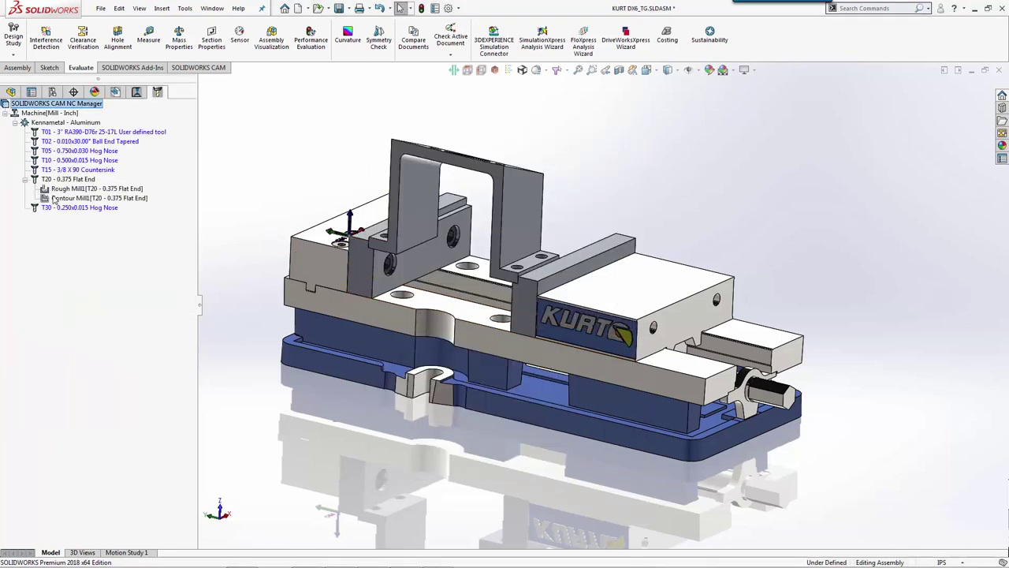
{"action": "left_click", "coordinate": [87, 198]}
{"action": "left_click", "coordinate": [55, 190], "text": "shift"}
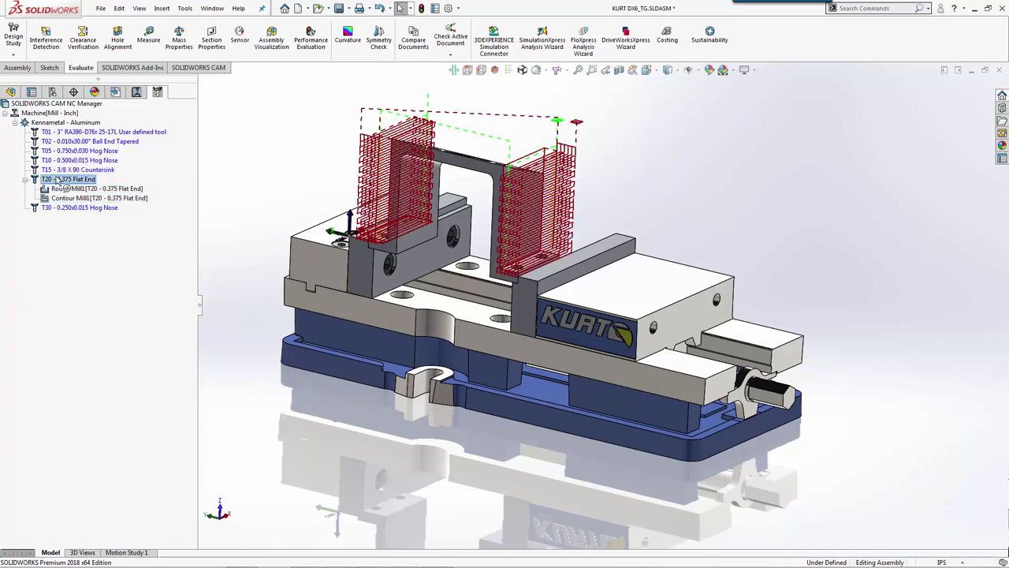
{"action": "left_click", "coordinate": [57, 160]}
{"action": "left_click", "coordinate": [59, 151]}
{"action": "left_click", "coordinate": [63, 157]}
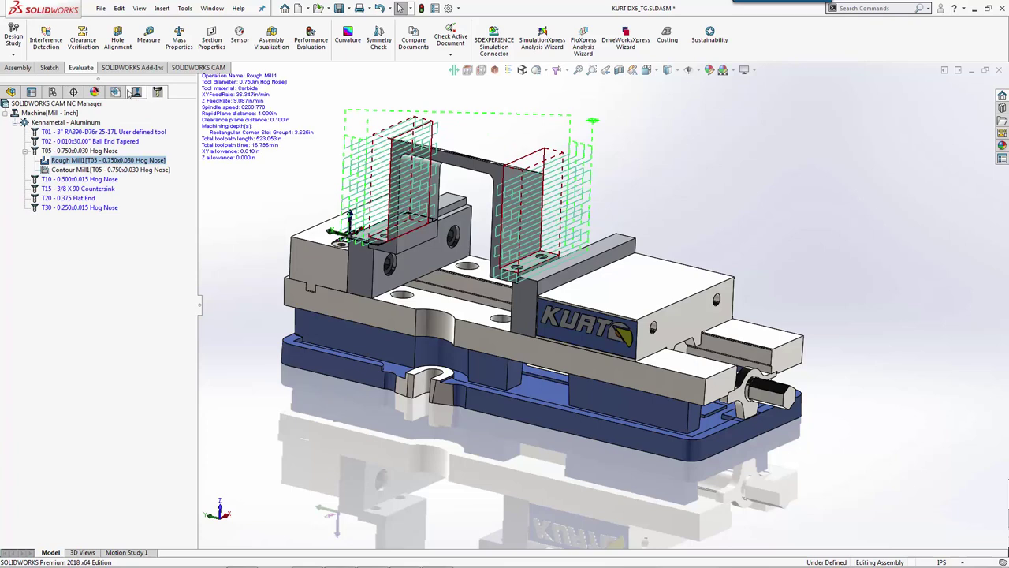
{"action": "left_click", "coordinate": [136, 93]}
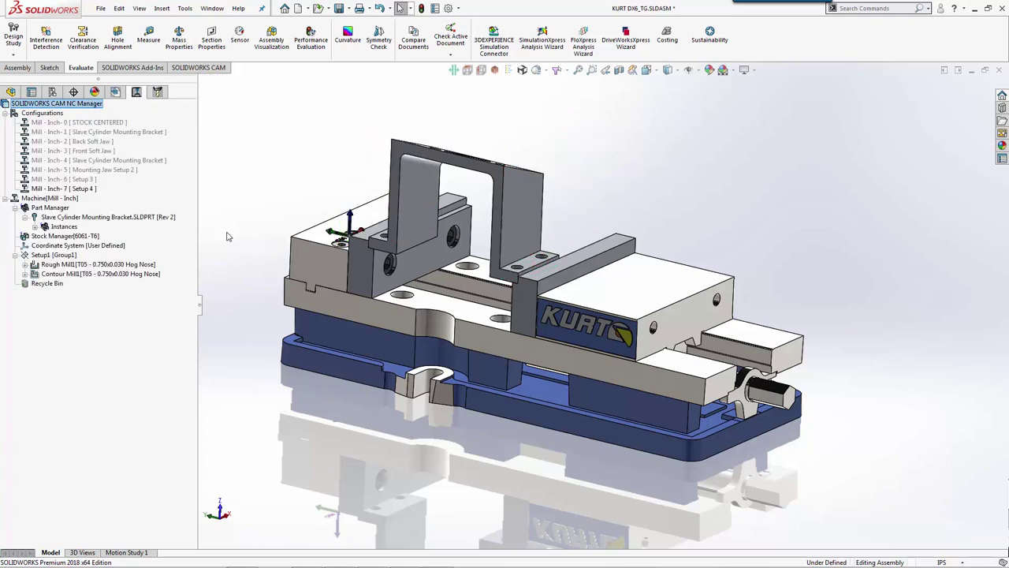
{"action": "mouse_move", "coordinate": [103, 268]}
{"action": "right_click", "coordinate": [66, 256]}
{"action": "left_click", "coordinate": [110, 288]}
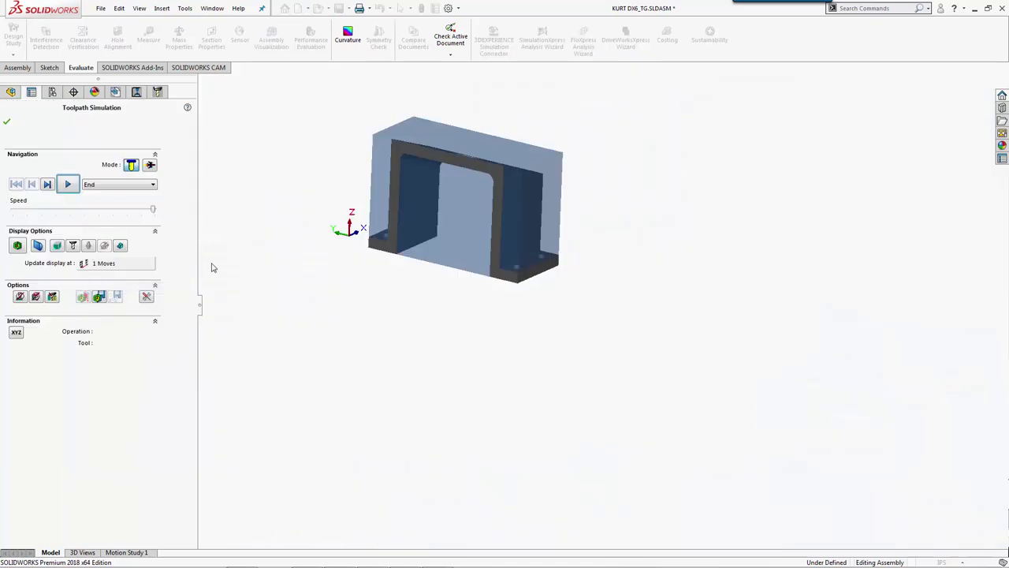
{"action": "left_click", "coordinate": [66, 185]}
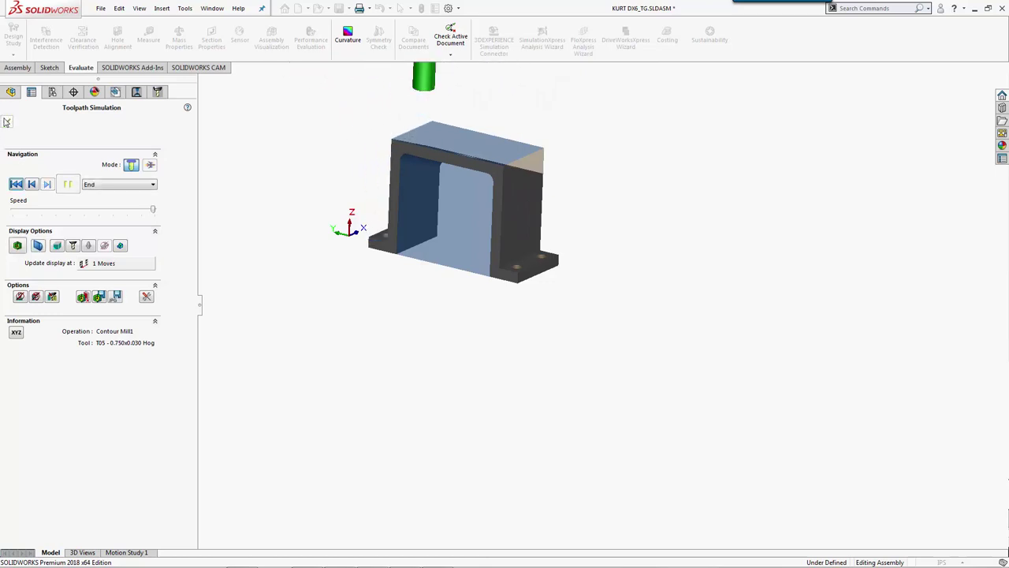
{"action": "left_click", "coordinate": [6, 122]}
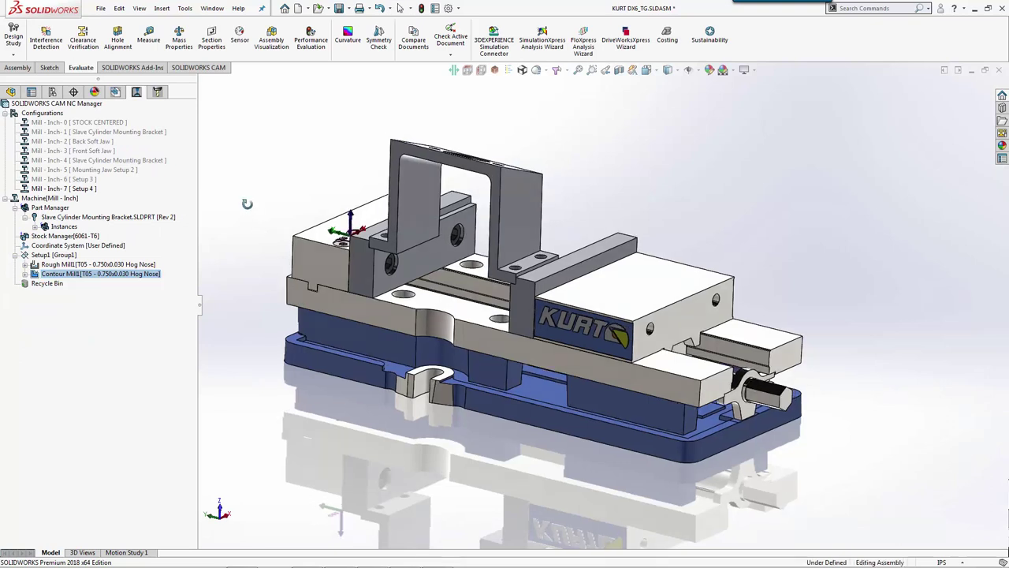
Assign Work Coordinate 54 as Setup1's offset and return to the feature tree.
{"action": "double_click", "coordinate": [71, 254]}
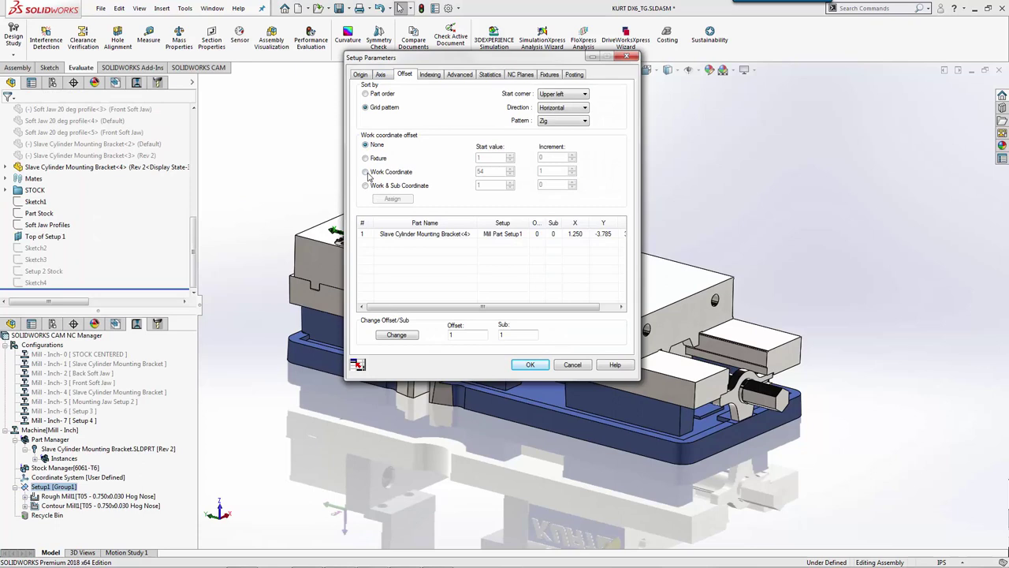
{"action": "left_click", "coordinate": [392, 198]}
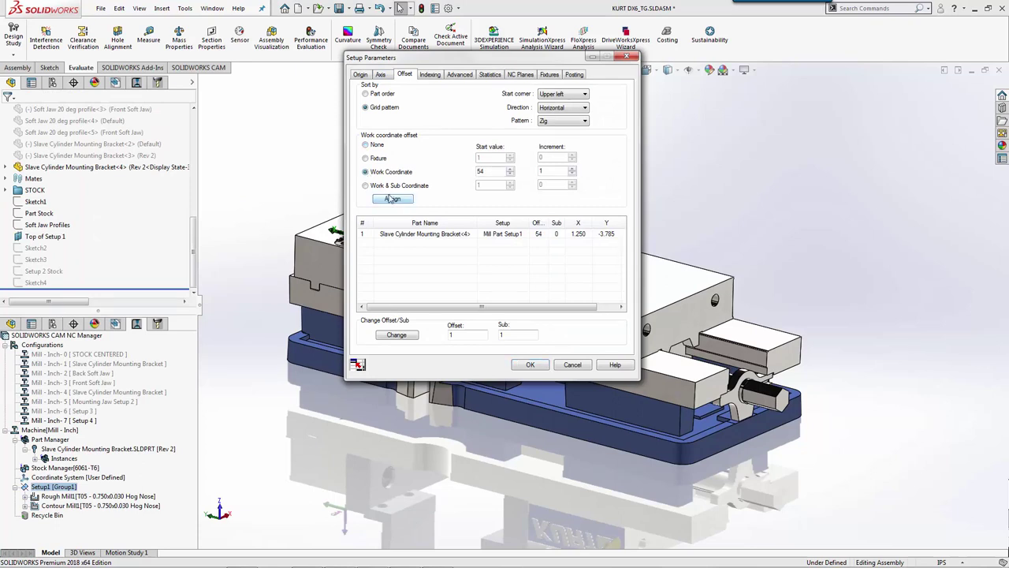
{"action": "left_click", "coordinate": [531, 366]}
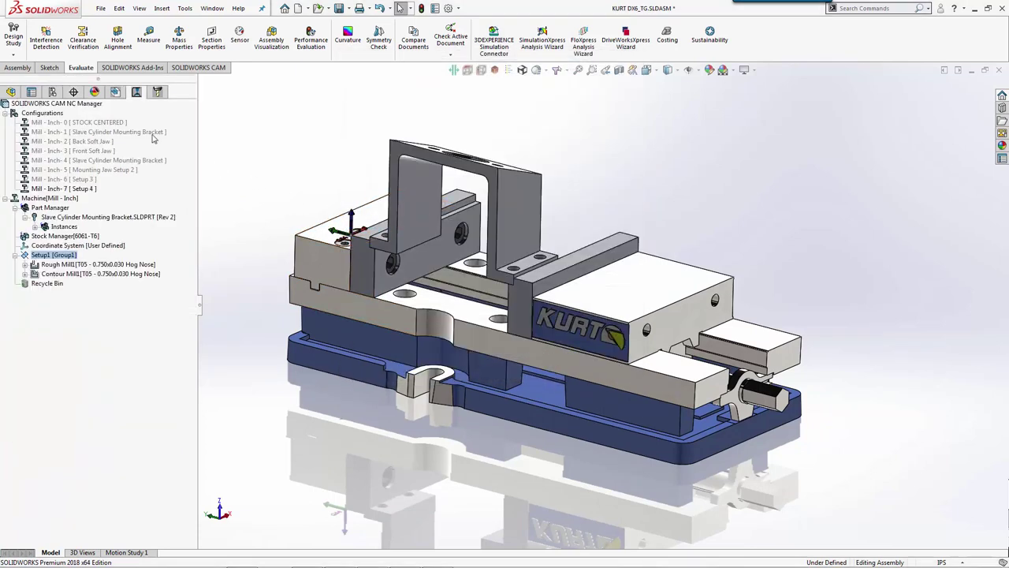
{"action": "left_click", "coordinate": [118, 93]}
Start a 2.5 axis Hole feature and pick the bracket's four mounting hole edges.
{"action": "left_click", "coordinate": [101, 235]}
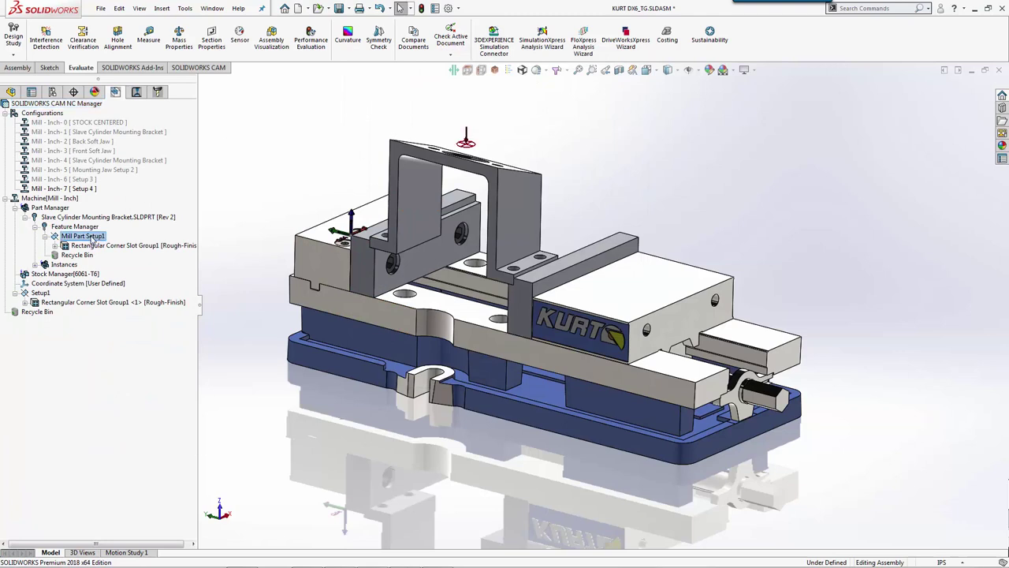
{"action": "right_click", "coordinate": [101, 235]}
{"action": "left_click", "coordinate": [142, 317]}
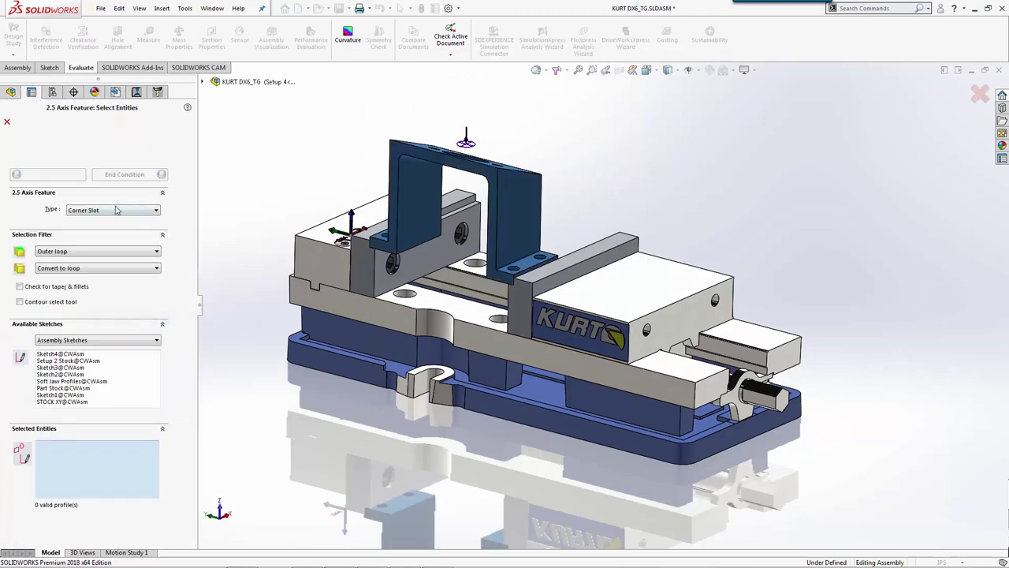
{"action": "left_click", "coordinate": [118, 210]}
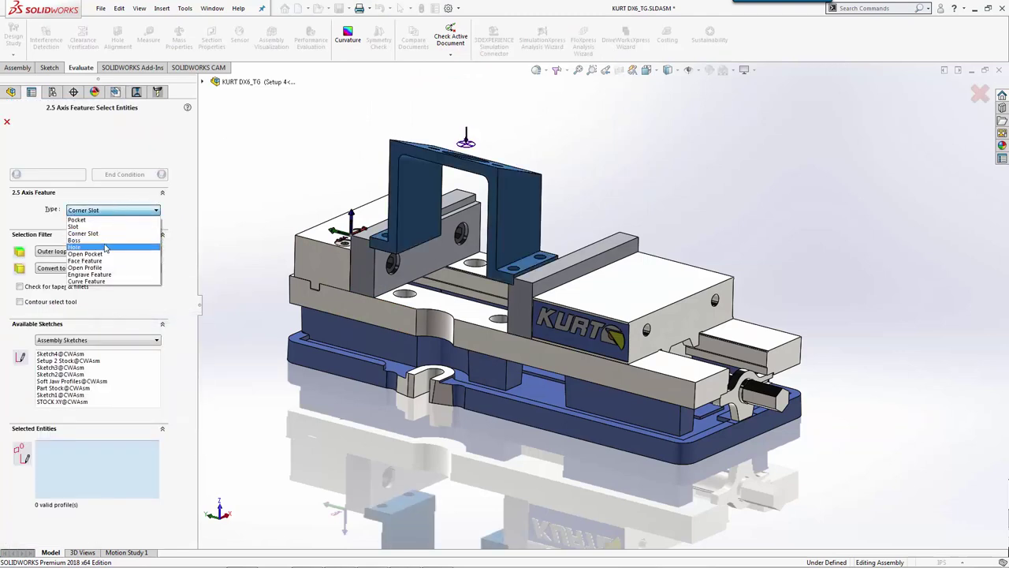
{"action": "left_click", "coordinate": [103, 247]}
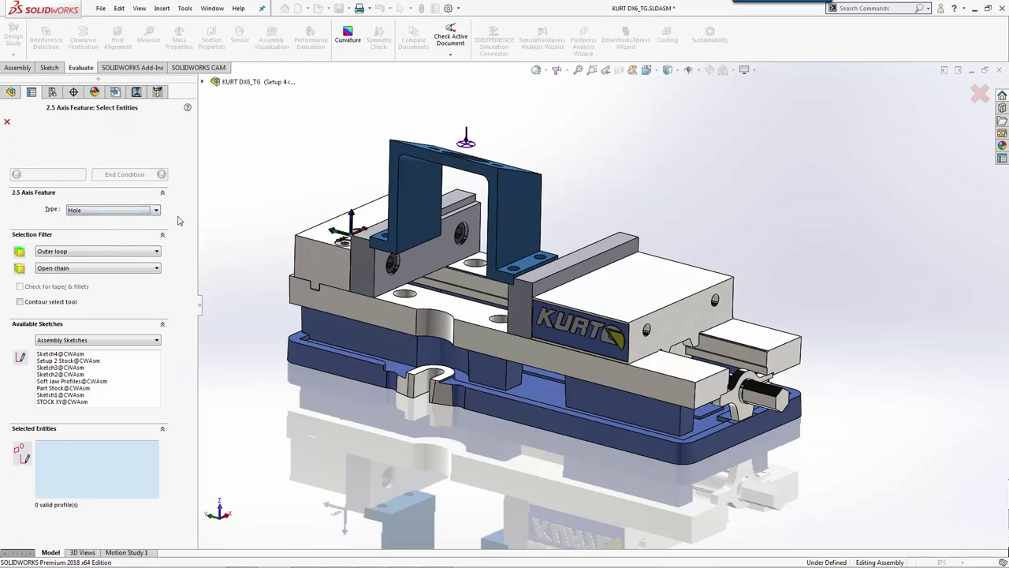
{"action": "left_click", "coordinate": [514, 269]}
{"action": "left_click", "coordinate": [541, 260]}
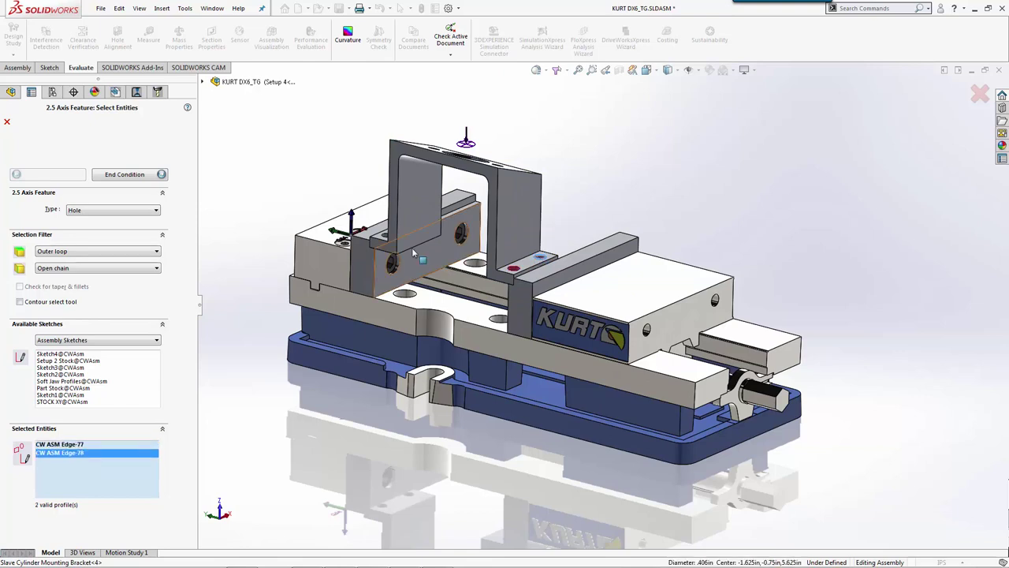
{"action": "middle_click_drag", "start_coordinate": [418, 253], "coordinate": [429, 254]}
{"action": "left_click", "coordinate": [394, 232]}
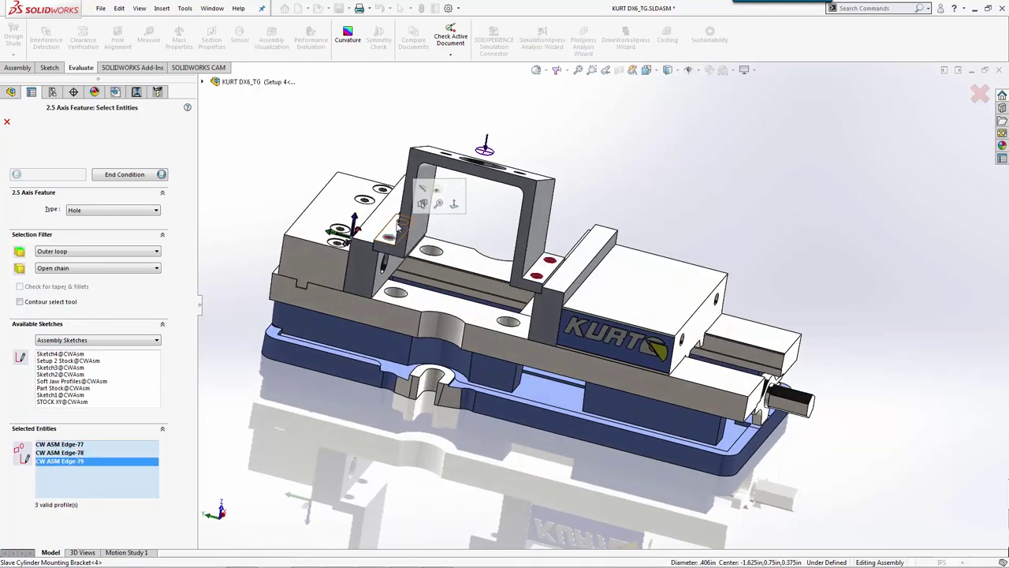
{"action": "left_click", "coordinate": [399, 225]}
Make the holes cut Through and accept the Hole Group2 feature.
{"action": "left_click", "coordinate": [129, 175]}
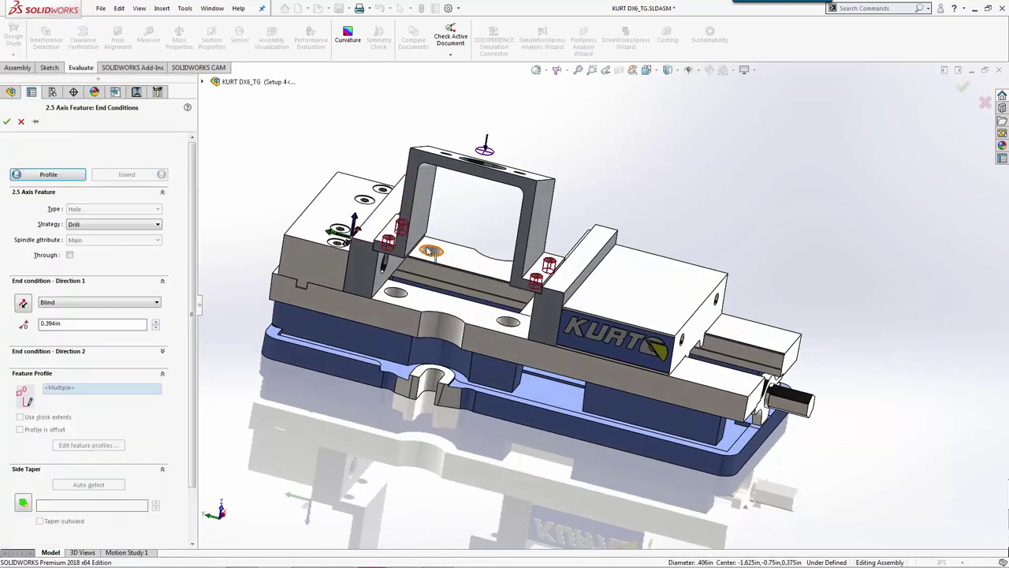
{"action": "middle_click_drag", "start_coordinate": [410, 284], "coordinate": [421, 242]}
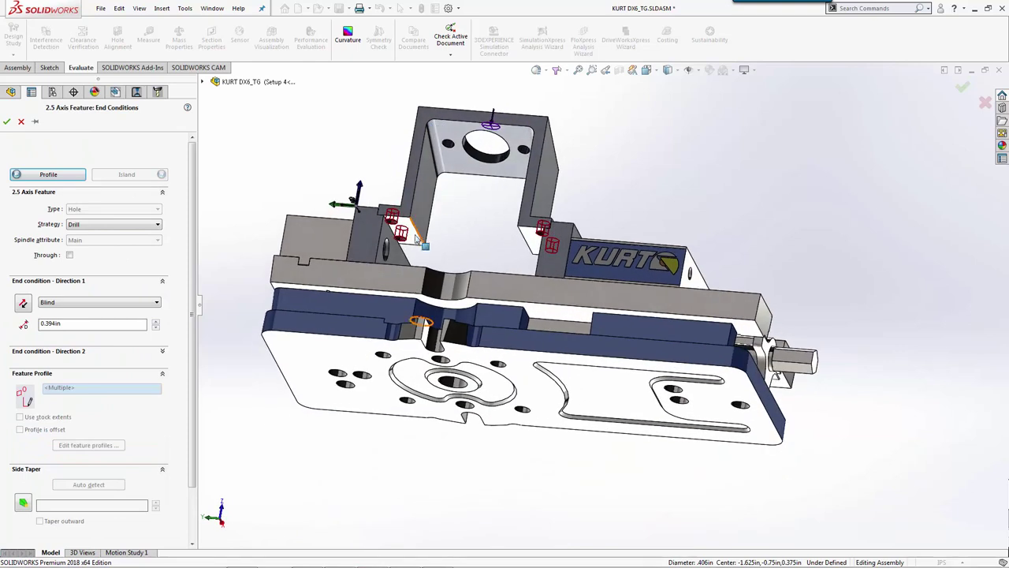
{"action": "left_click", "coordinate": [70, 255]}
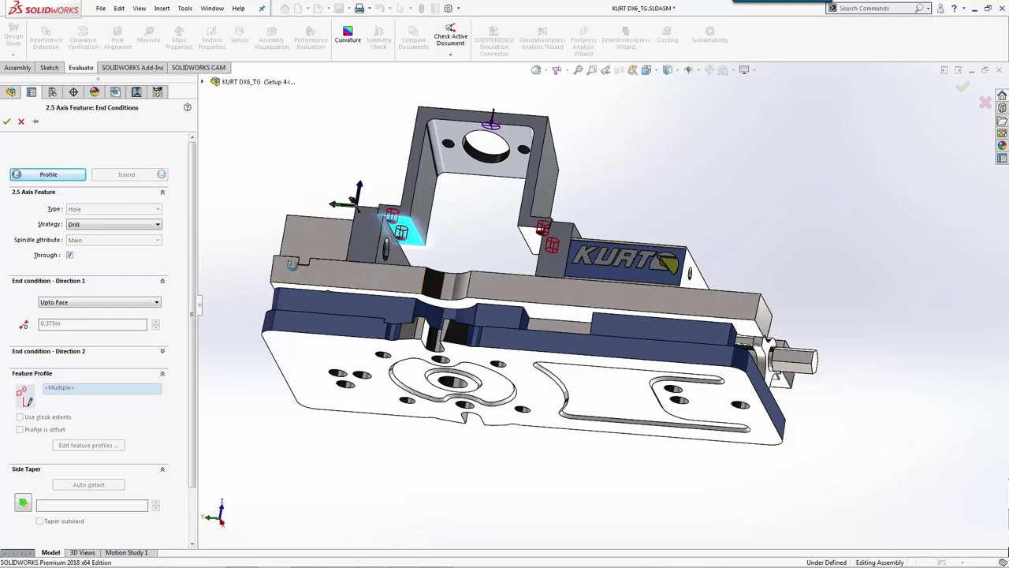
{"action": "middle_click_drag", "start_coordinate": [229, 308], "coordinate": [265, 347]}
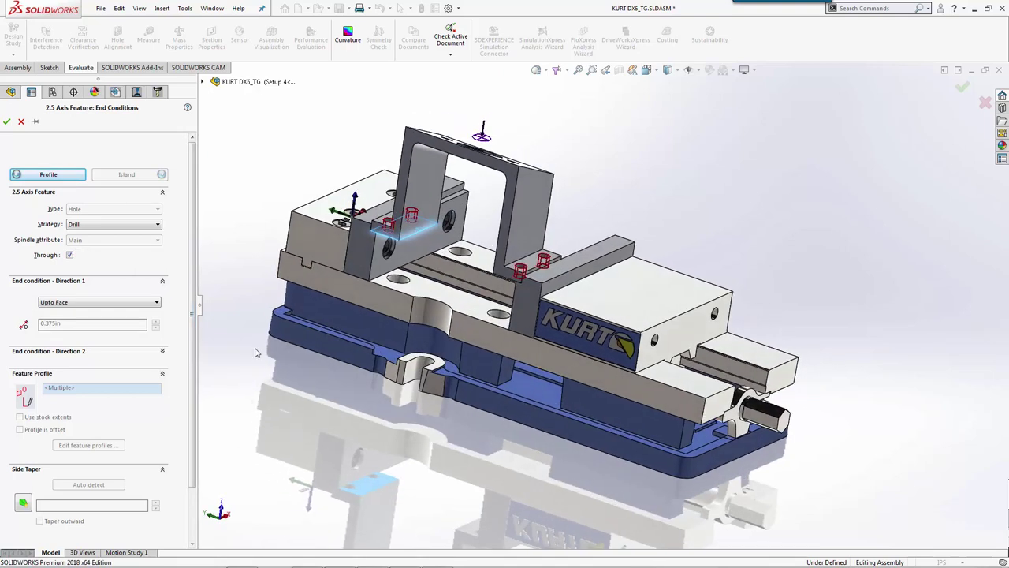
{"action": "left_click", "coordinate": [7, 122]}
Generate an operation plan for Hole Group2 and start a new 2.5 axis mill operation.
{"action": "right_click", "coordinate": [102, 320]}
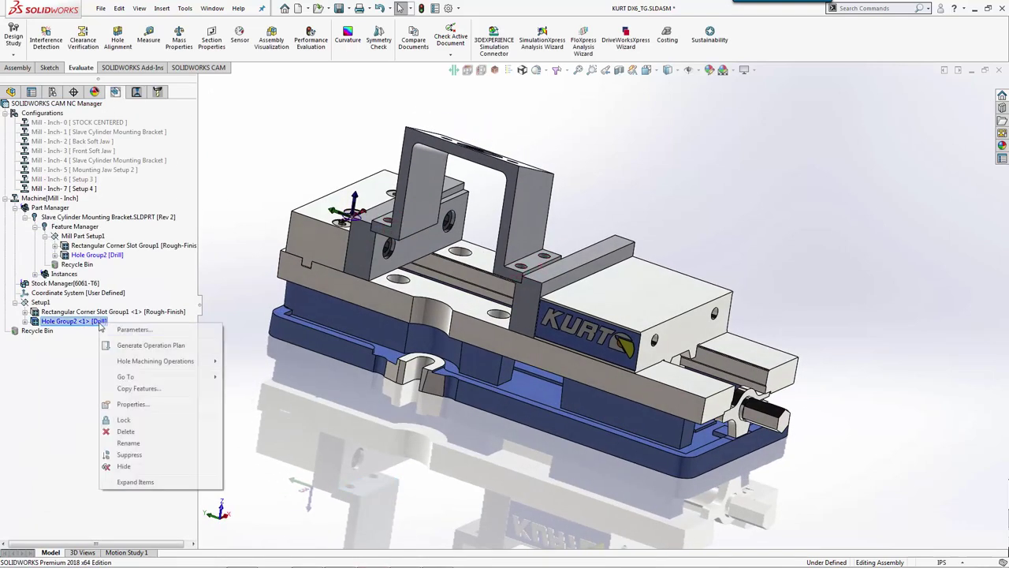
{"action": "left_click", "coordinate": [144, 347]}
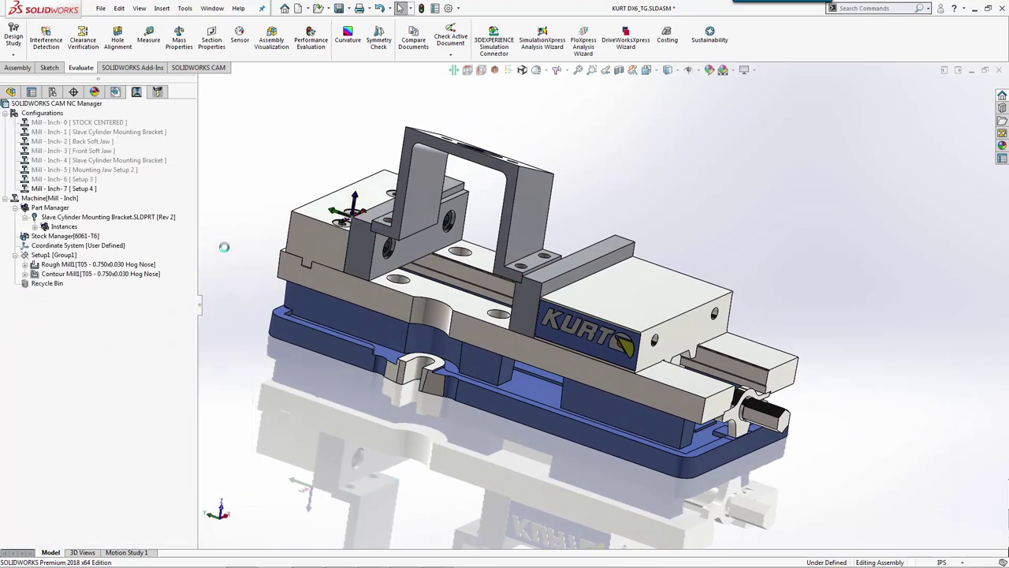
{"action": "left_click", "coordinate": [116, 92]}
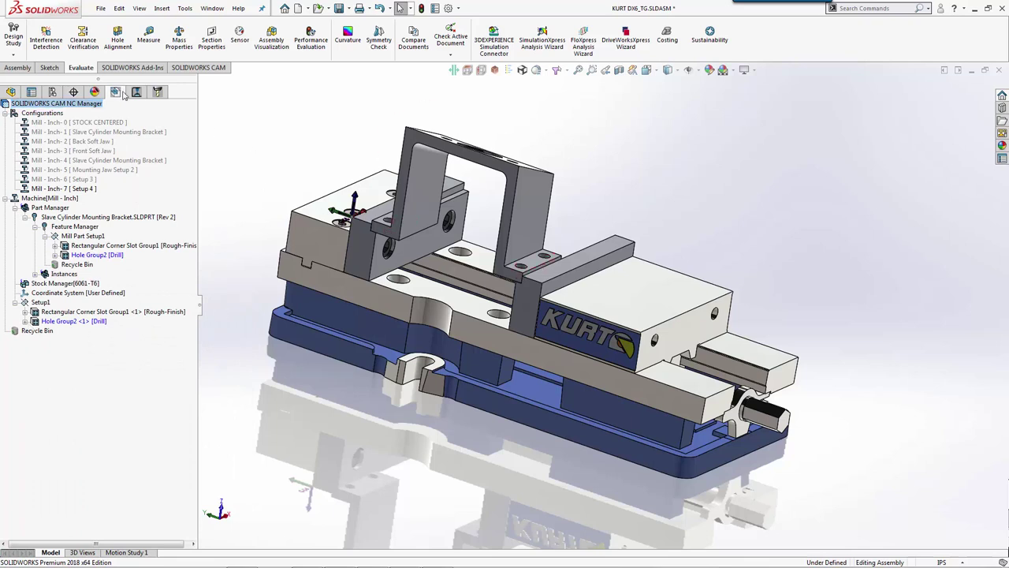
{"action": "left_click", "coordinate": [199, 68]}
{"action": "left_click", "coordinate": [419, 41]}
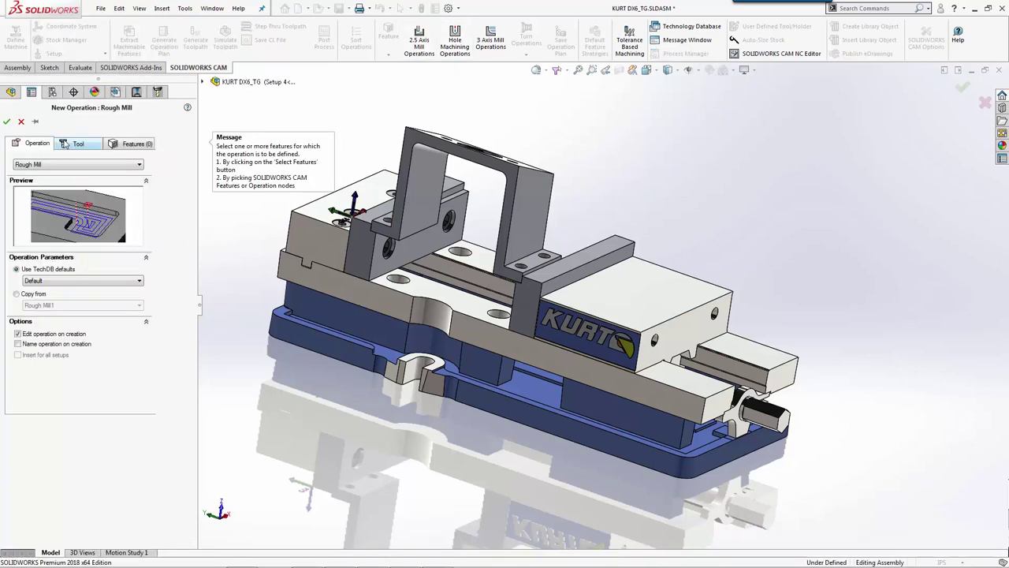
Add the 13/32 CNC drill, filtered by drill diameter, as toolcrib tool T03 for the operation.
{"action": "left_click", "coordinate": [64, 145]}
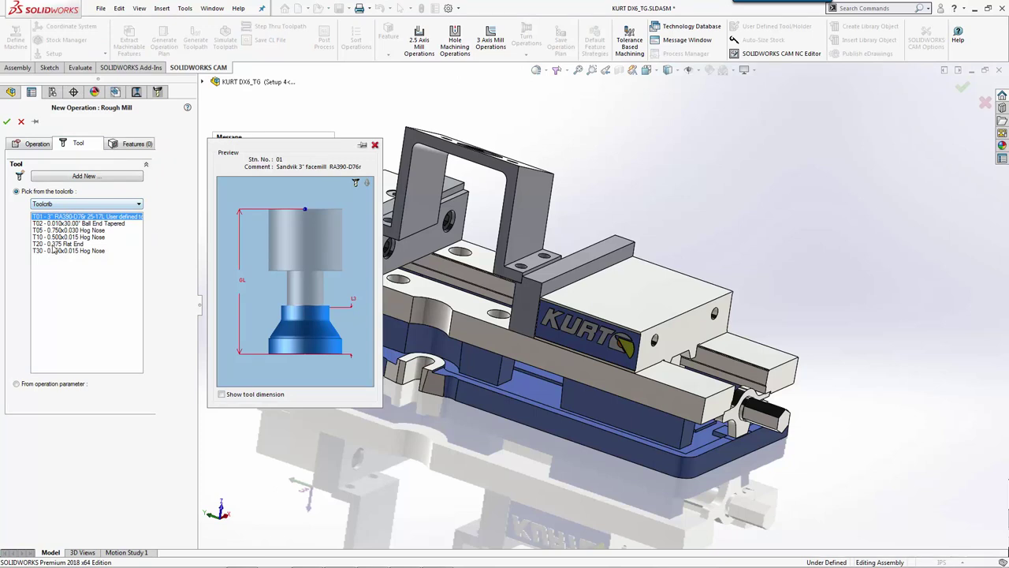
{"action": "left_click", "coordinate": [79, 178]}
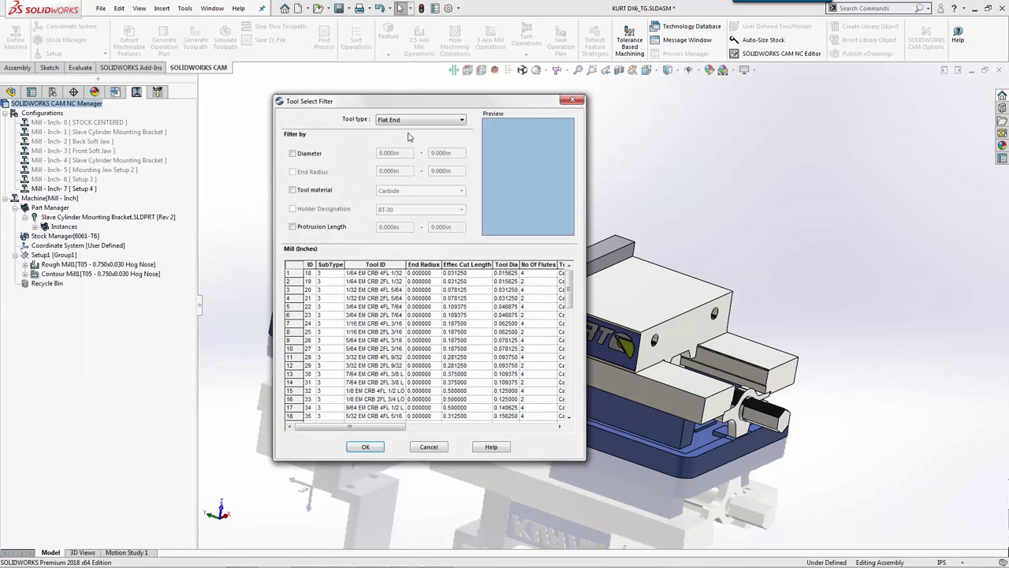
{"action": "left_click", "coordinate": [411, 120]}
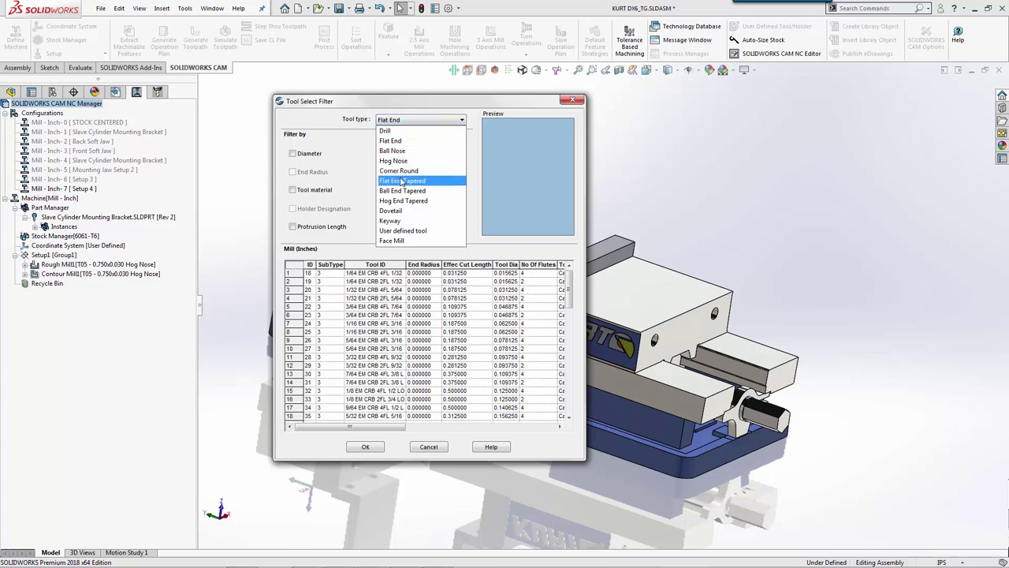
{"action": "left_click", "coordinate": [391, 130]}
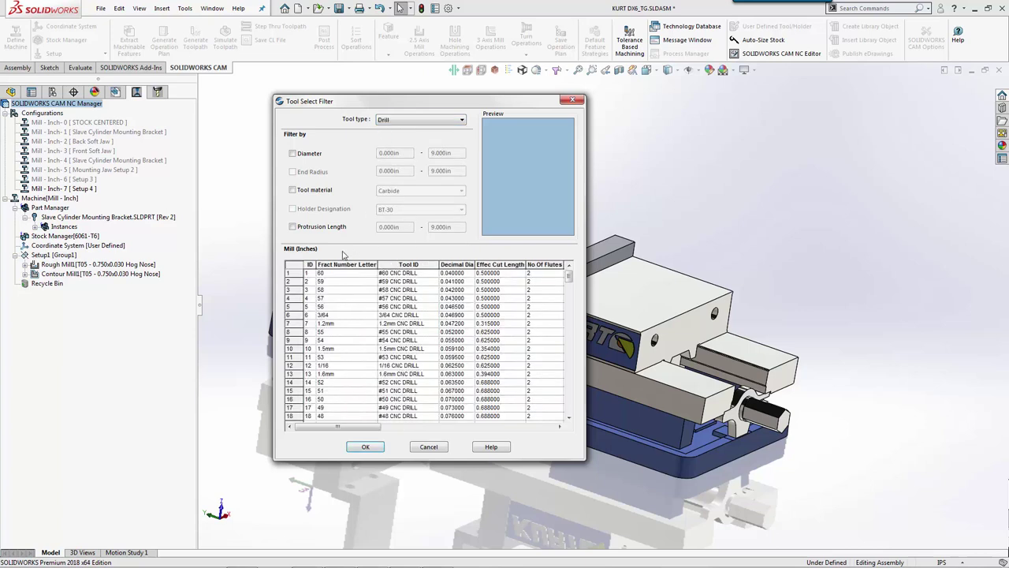
{"action": "left_click", "coordinate": [293, 154]}
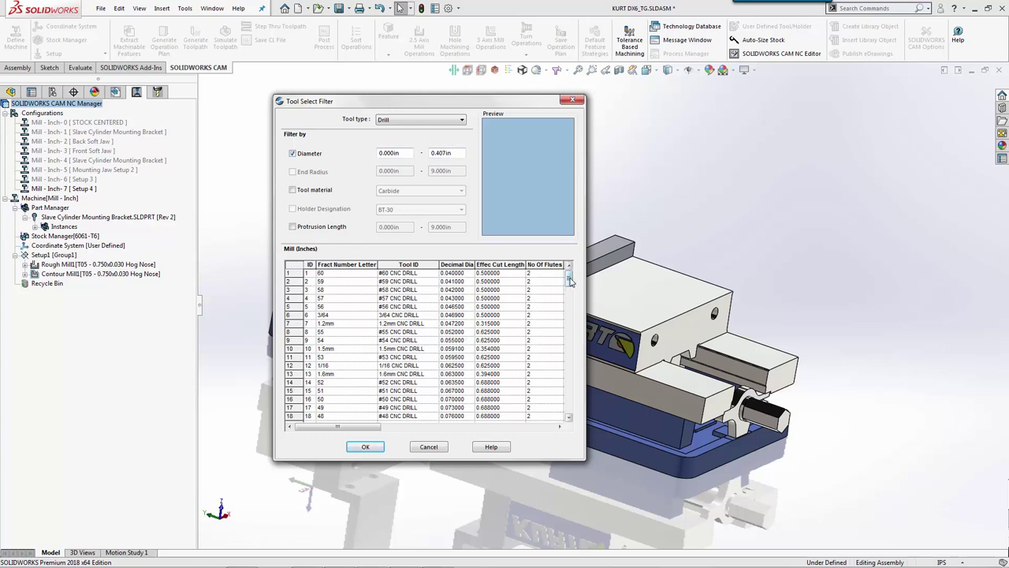
{"action": "left_click_drag", "start_coordinate": [570, 281], "coordinate": [571, 409]}
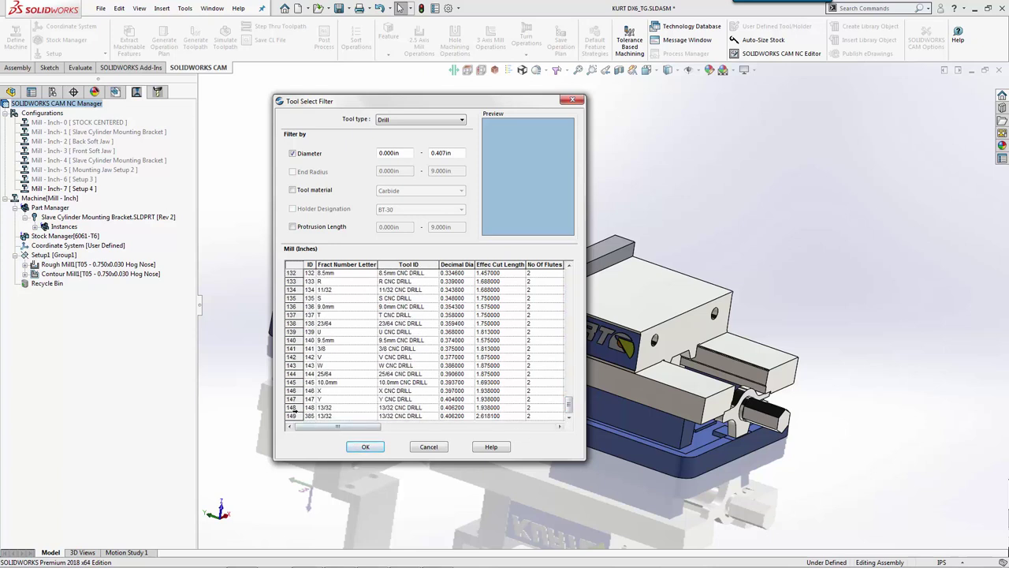
{"action": "left_click", "coordinate": [292, 408]}
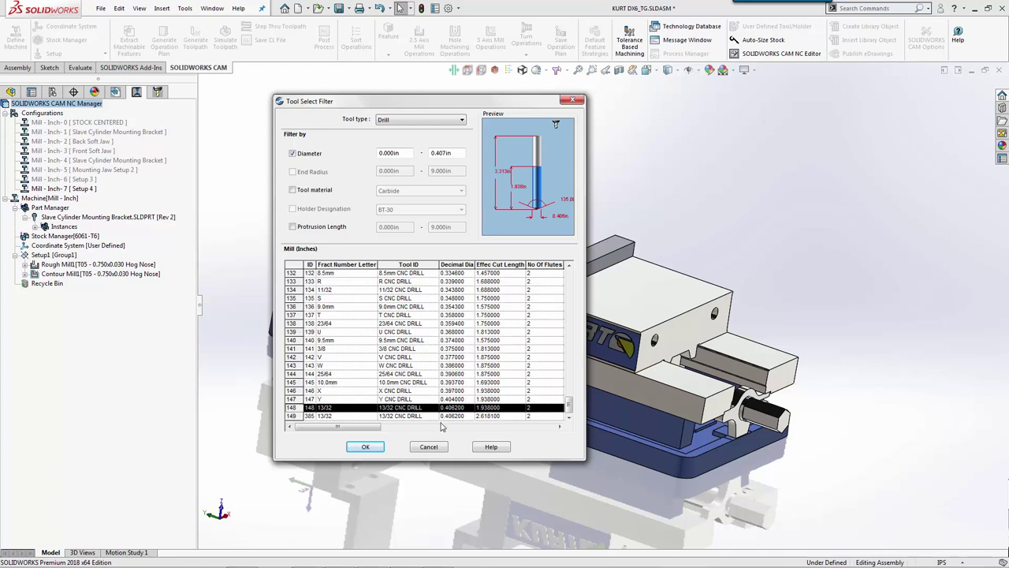
{"action": "left_click", "coordinate": [366, 447]}
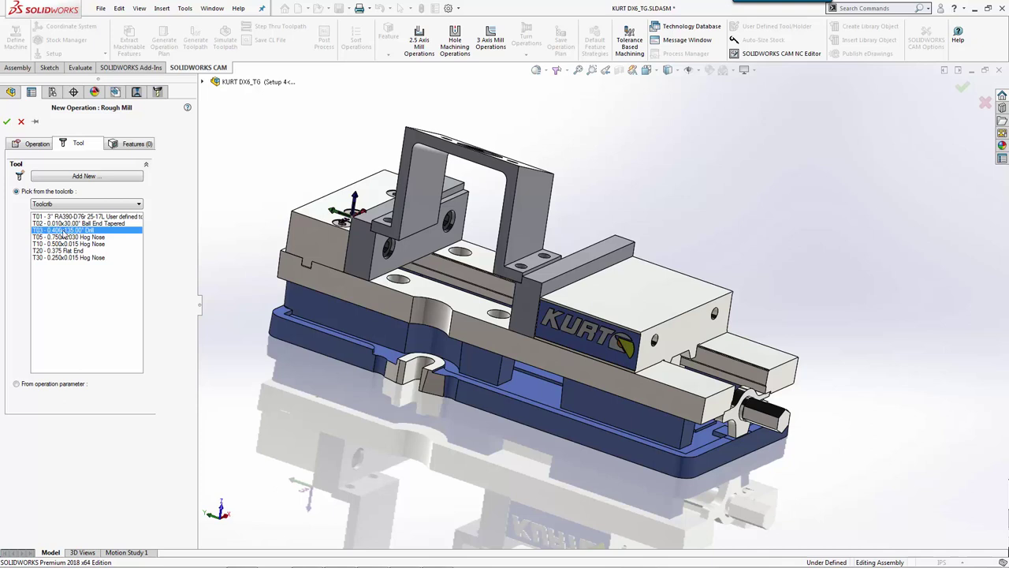
{"action": "left_click", "coordinate": [131, 143]}
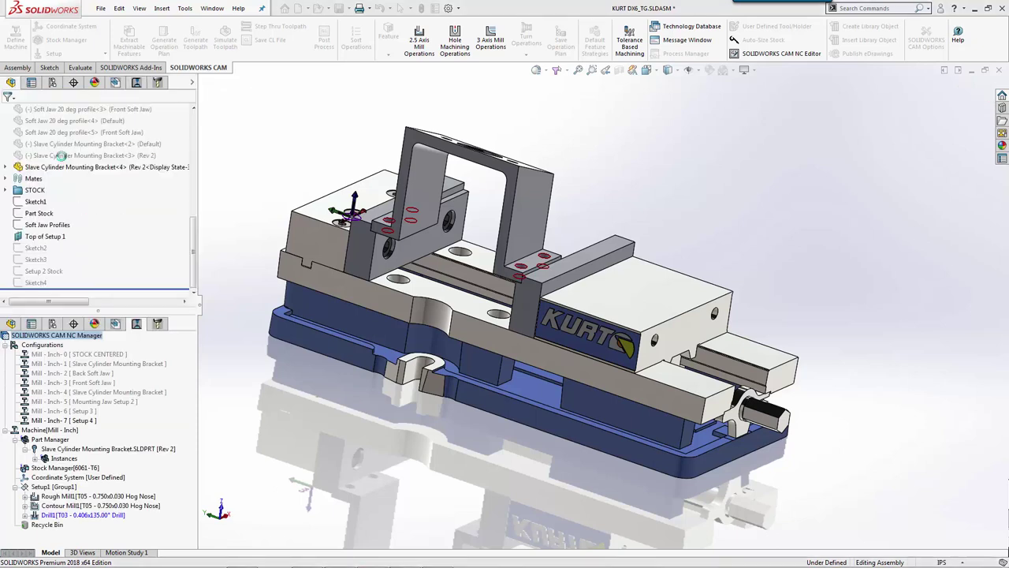
Accept Drill1 as a pecking cycle with 0.200in first and 0.100in subsequent pecks.
{"action": "left_click", "coordinate": [235, 103]}
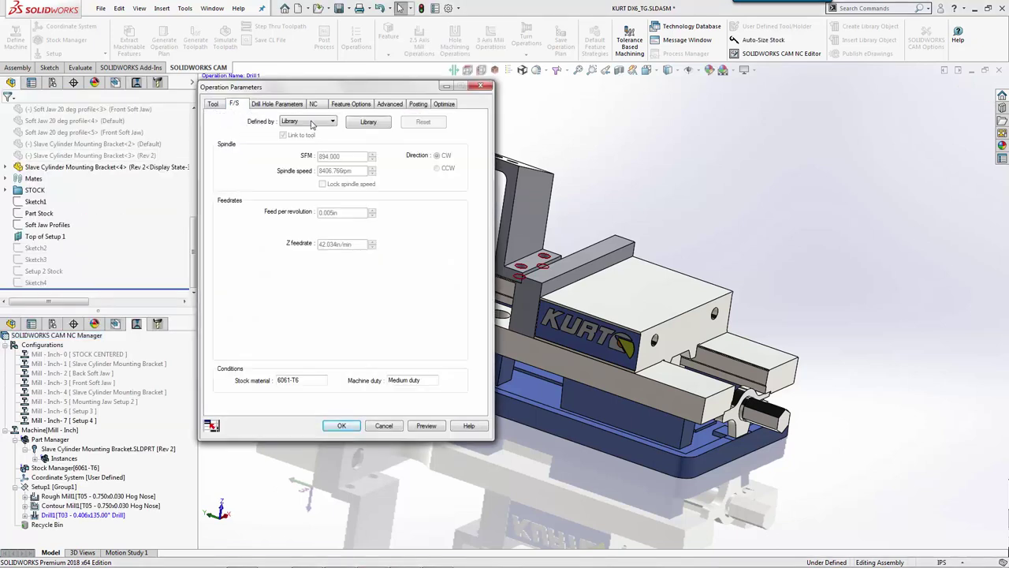
{"action": "left_click", "coordinate": [277, 104]}
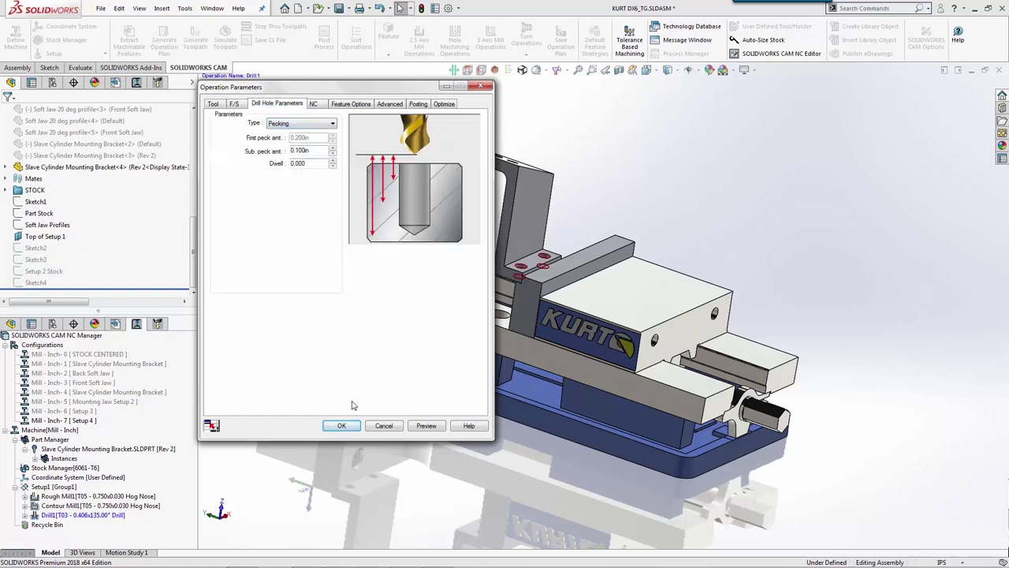
{"action": "left_click", "coordinate": [341, 426]}
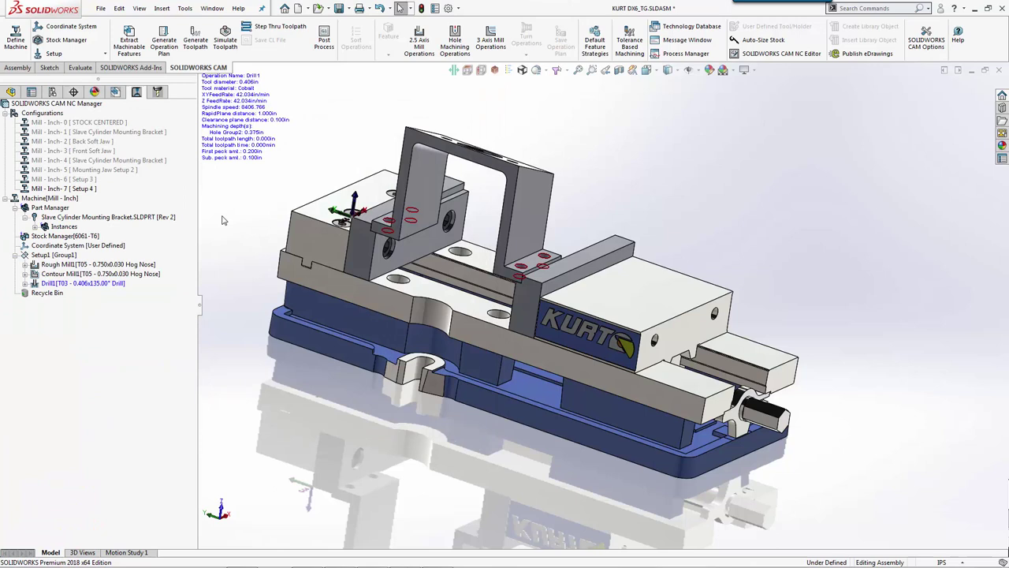
Generate the 42.890in Drill1 toolpath and reopen Drill1's tool holder settings.
{"action": "right_click", "coordinate": [117, 288]}
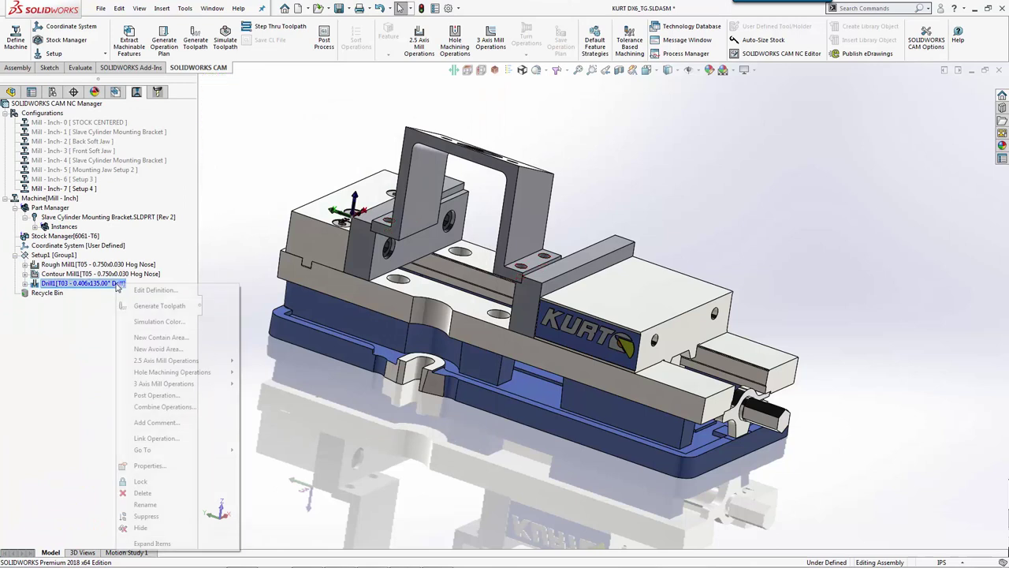
{"action": "left_click", "coordinate": [153, 303]}
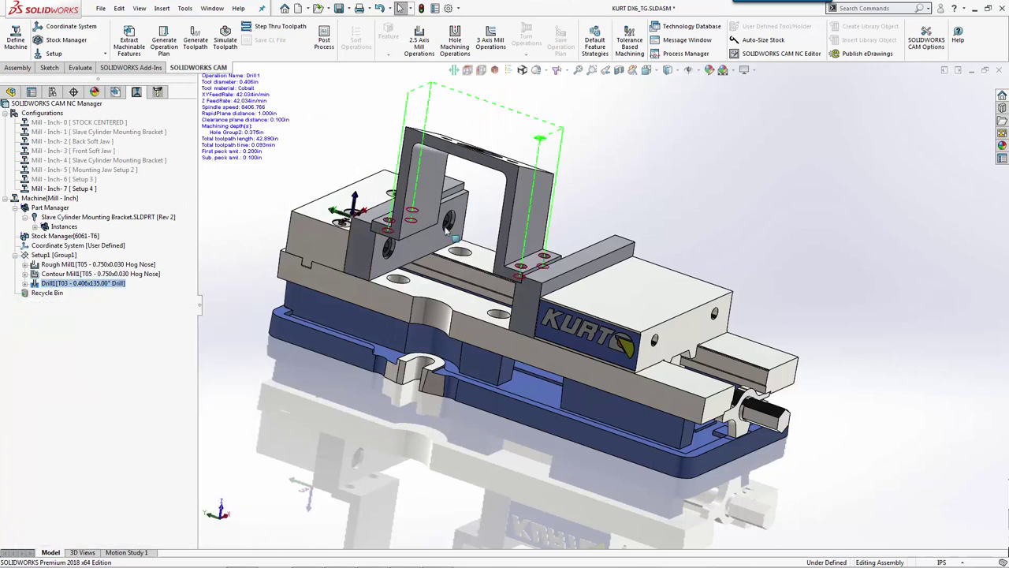
{"action": "middle_click_drag", "start_coordinate": [430, 236], "coordinate": [485, 214]}
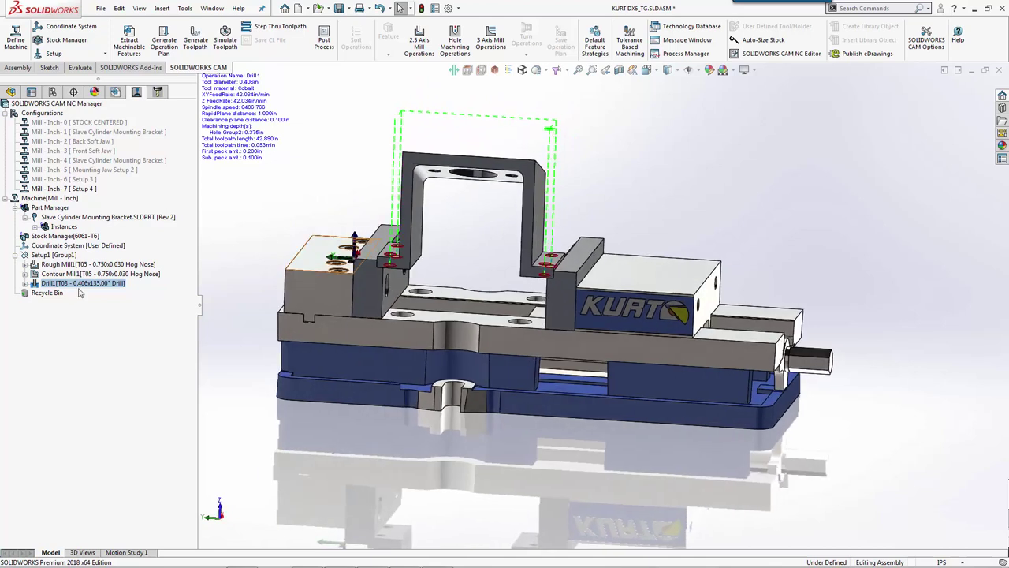
{"action": "left_click", "coordinate": [73, 288]}
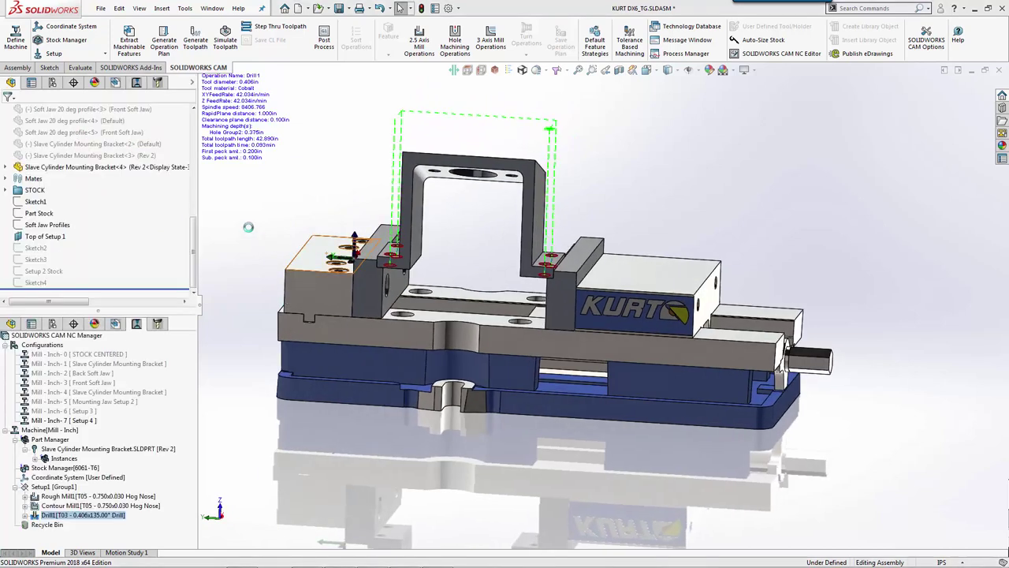
{"action": "left_click", "coordinate": [215, 103]}
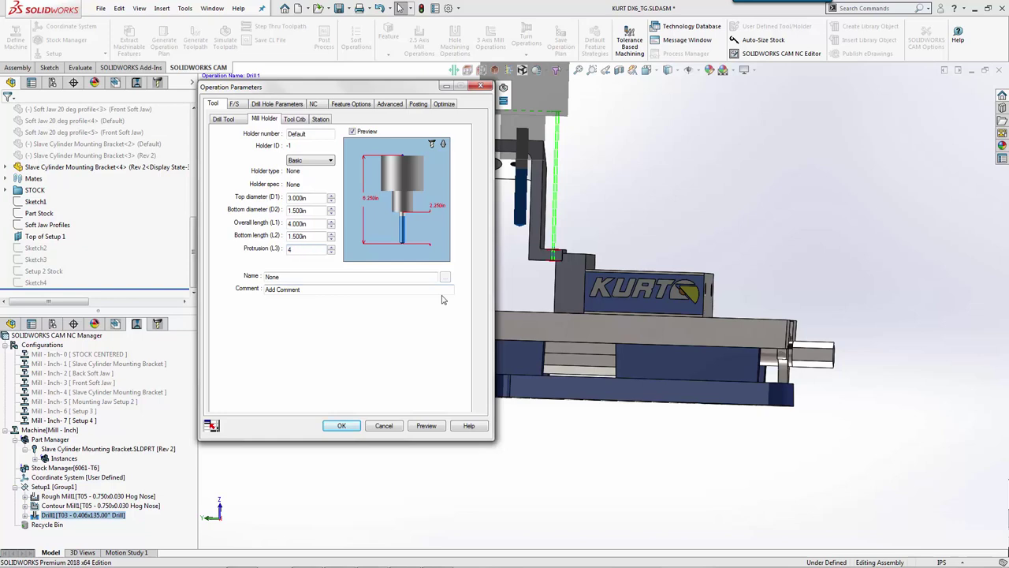
Keep the holder protrusion at 3.313in and lengthen the T03 drill to 6.000in overall.
{"action": "key", "text": "Tab"}
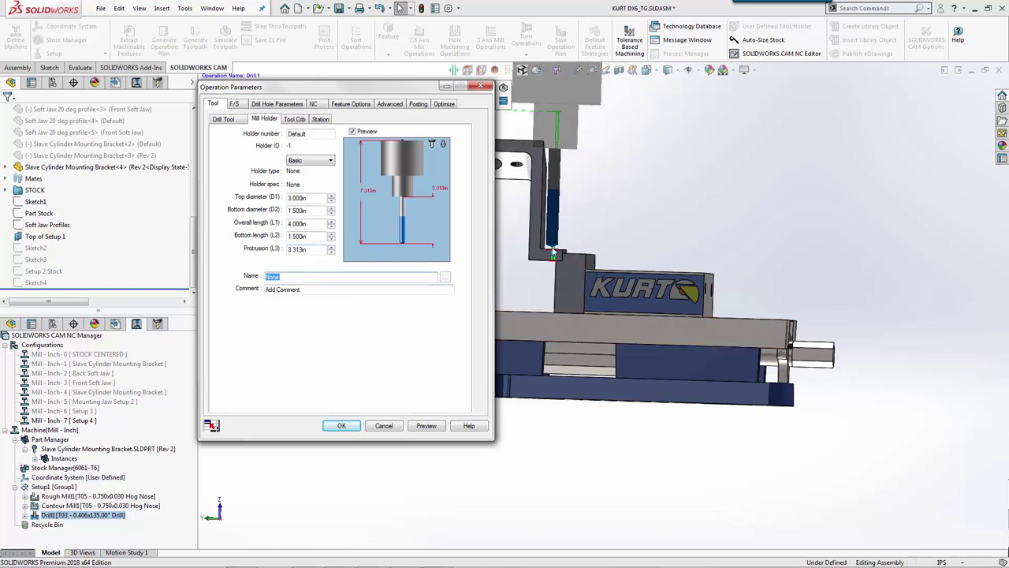
{"action": "left_click", "coordinate": [299, 223]}
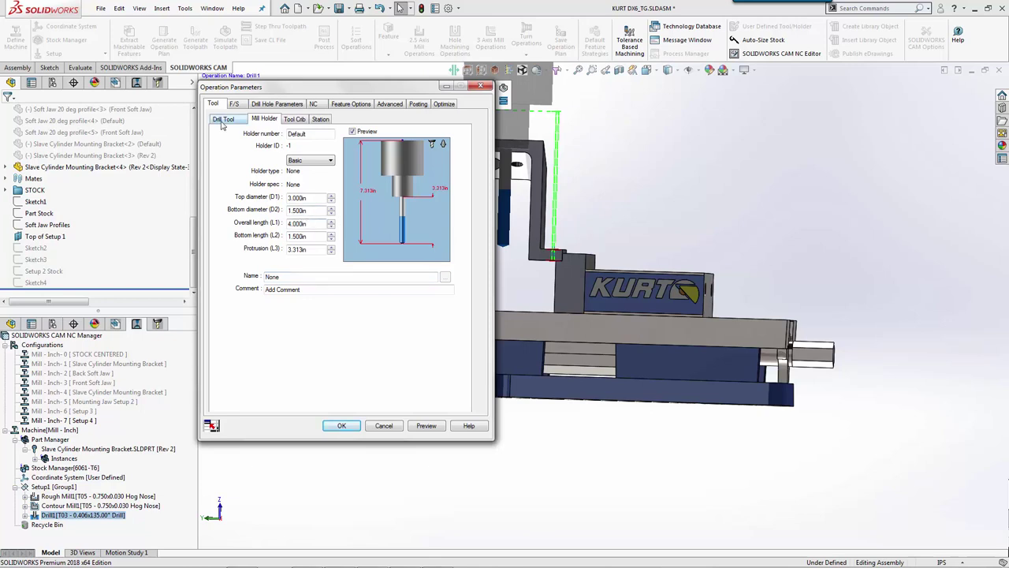
{"action": "left_click", "coordinate": [223, 120]}
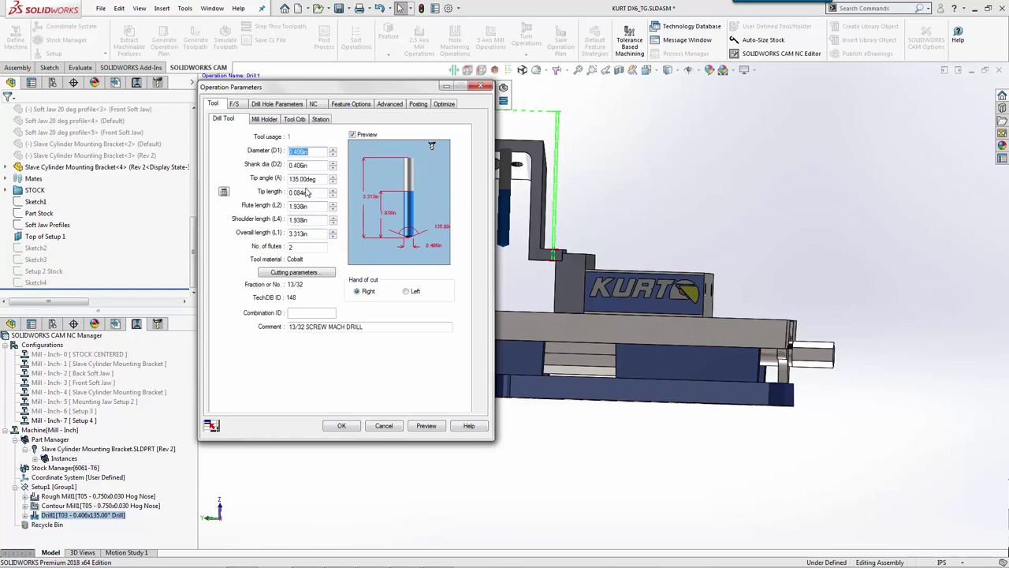
{"action": "left_click", "coordinate": [370, 198]}
{"action": "left_click_drag", "start_coordinate": [319, 234], "coordinate": [249, 233]}
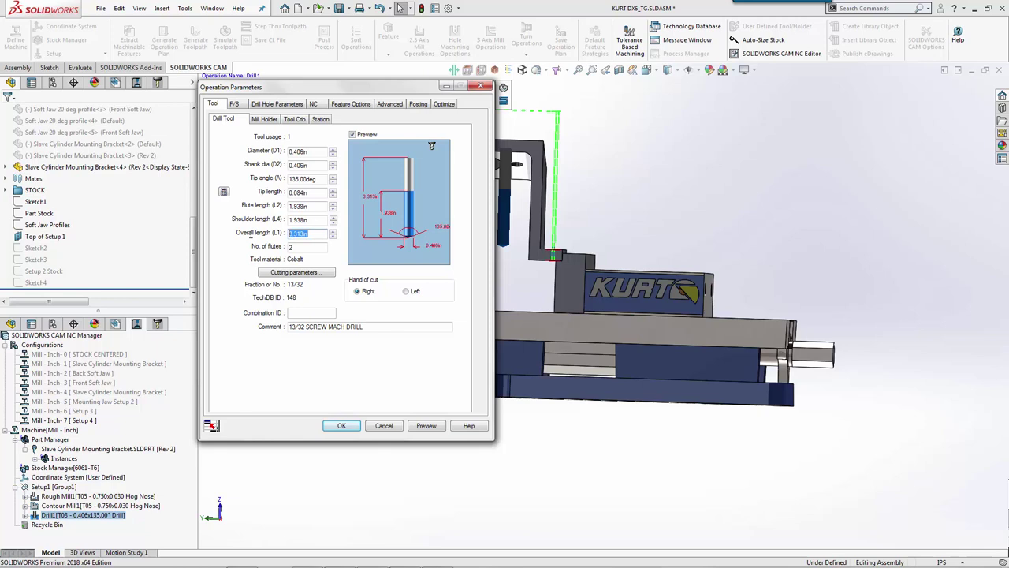
{"action": "key", "text": "Tab"}
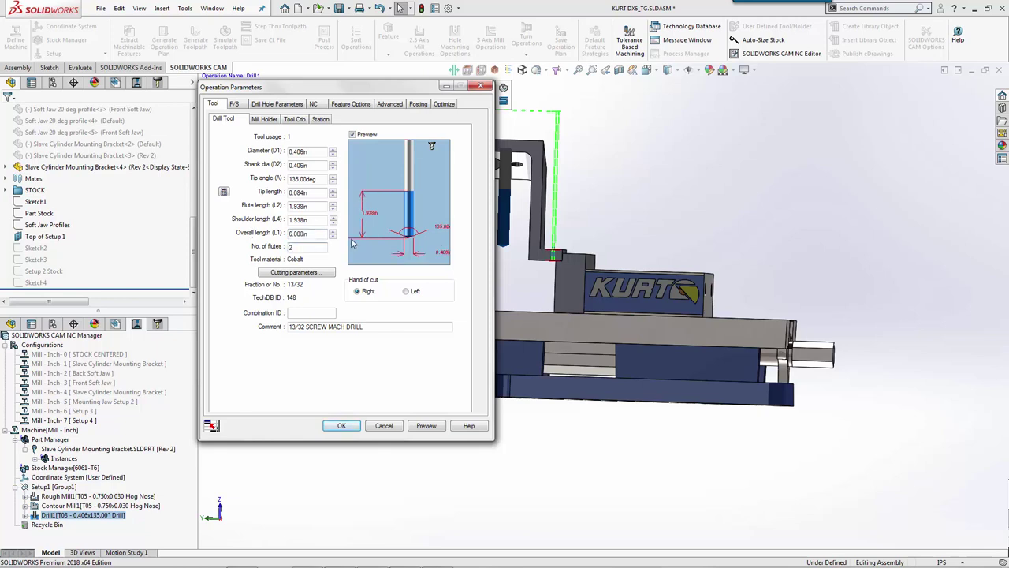
{"action": "left_click", "coordinate": [342, 426]}
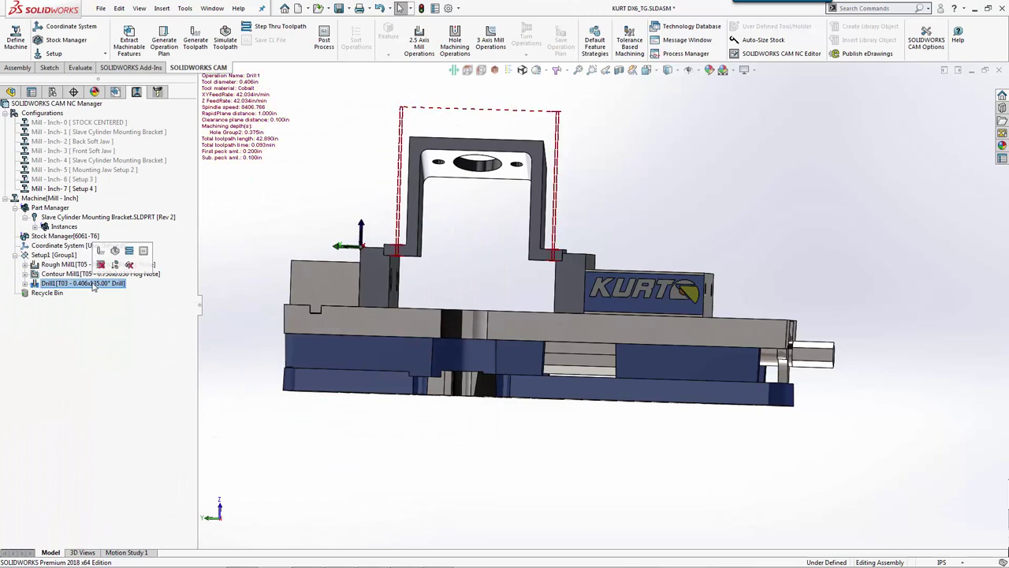
Regenerate the Drill1 toolpath and start the Setup1 toolpath simulation.
{"action": "right_click", "coordinate": [92, 283]}
{"action": "left_click", "coordinate": [134, 277]}
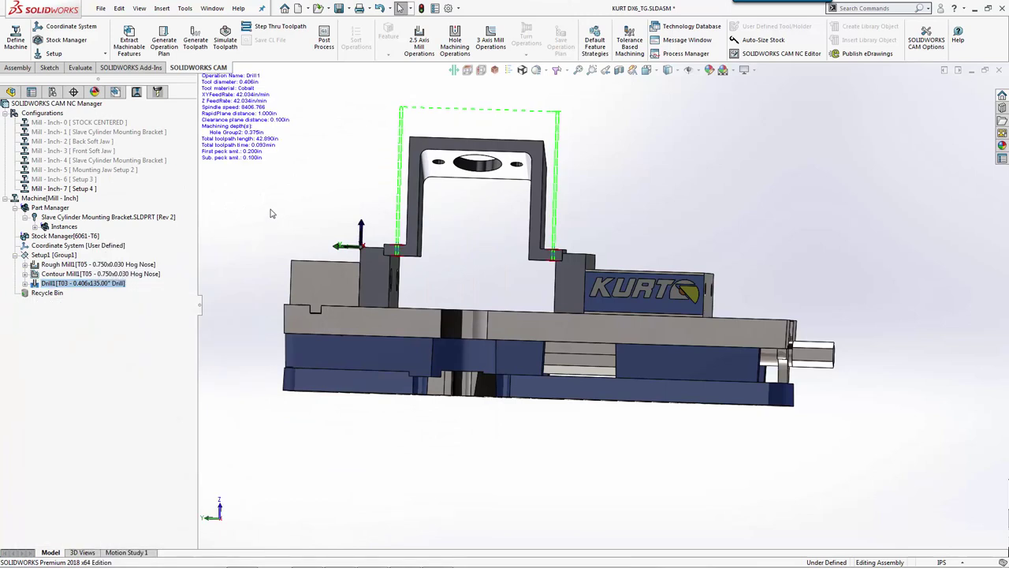
{"action": "right_click", "coordinate": [55, 256]}
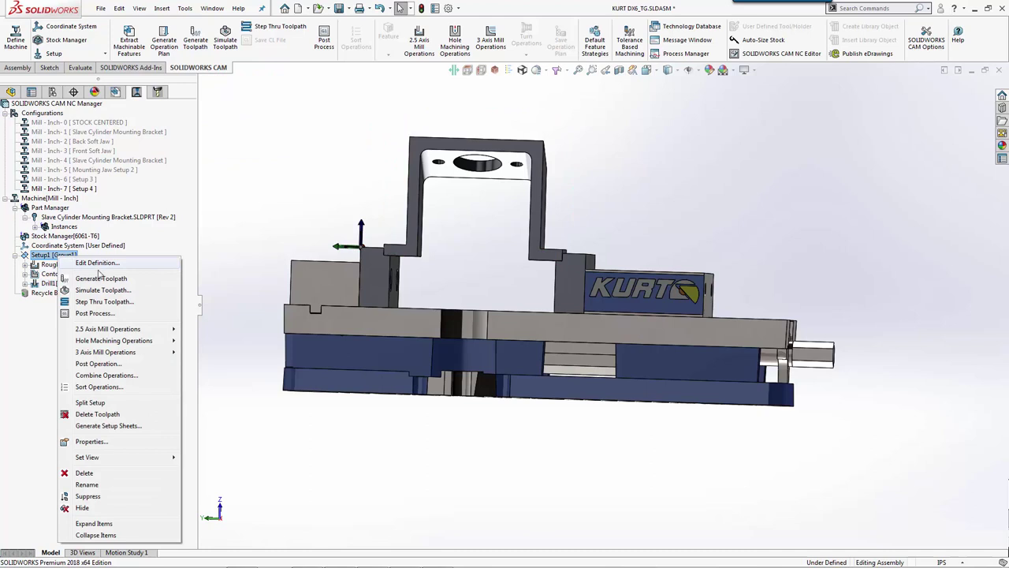
{"action": "left_click", "coordinate": [100, 290]}
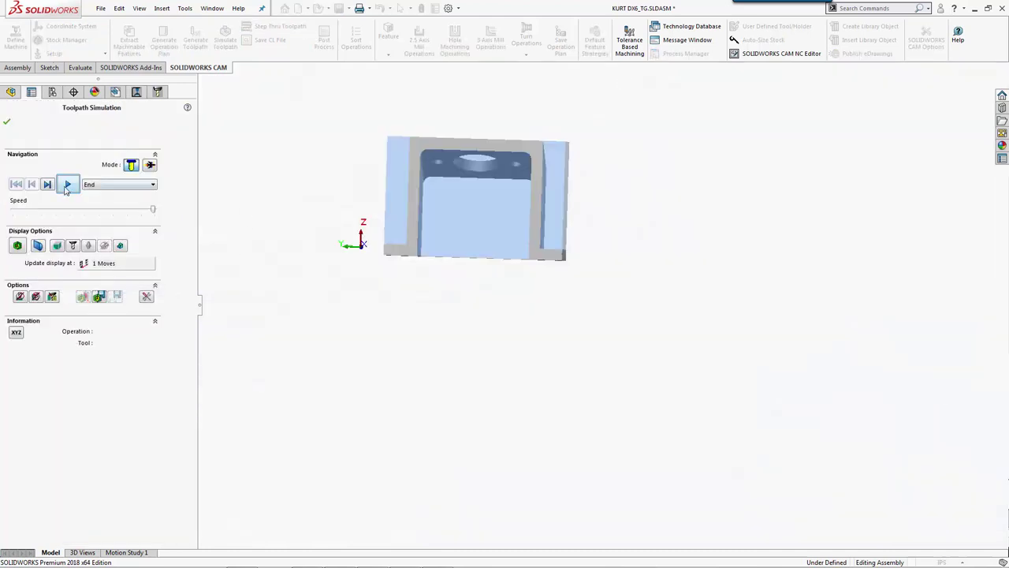
Play the simulation, dismiss the holder-stock rapid collision warning, and view the part frontally.
{"action": "left_click", "coordinate": [66, 188]}
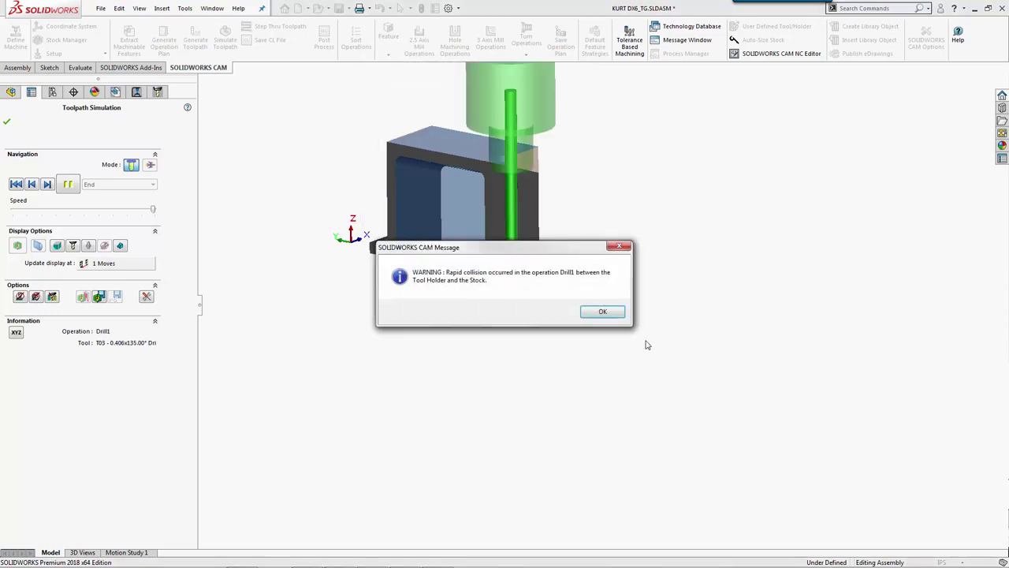
{"action": "left_click_drag", "start_coordinate": [467, 247], "coordinate": [343, 304]}
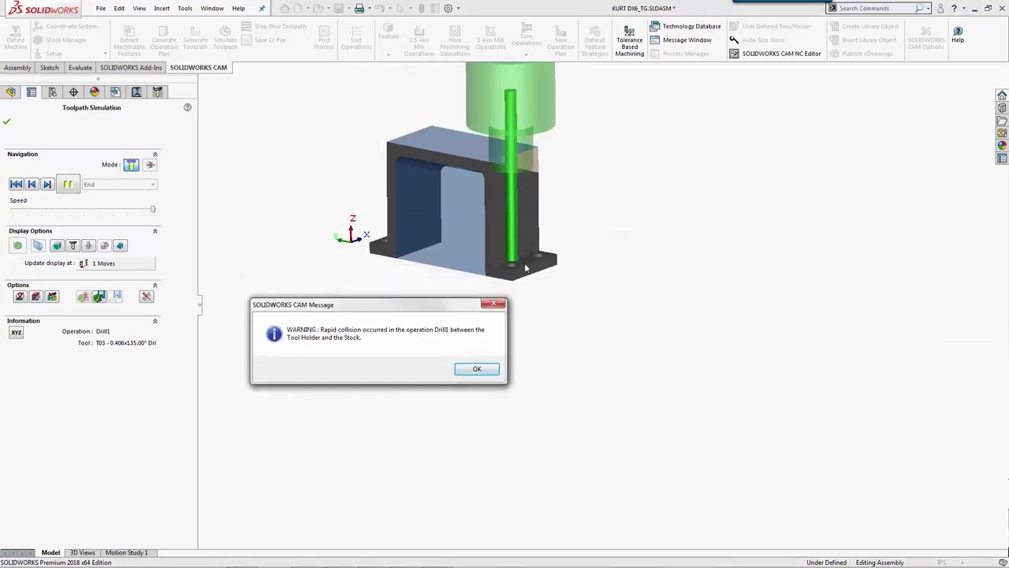
{"action": "left_click", "coordinate": [483, 369]}
{"action": "middle_click_drag", "start_coordinate": [516, 334], "coordinate": [561, 213]}
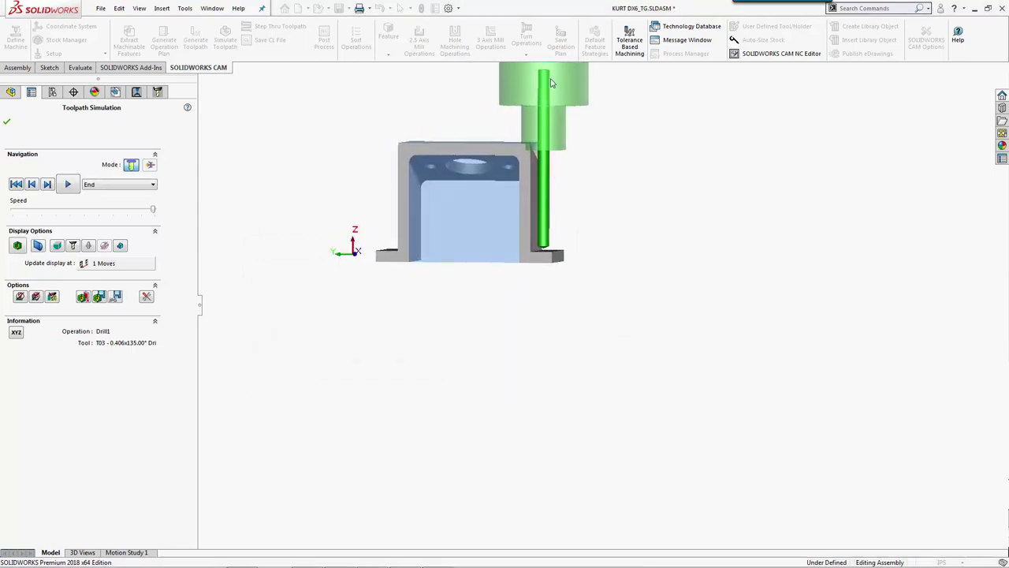
Close the simulation and raise Drill1's holder protrusion from 3.313in to 4.125in.
{"action": "left_click", "coordinate": [6, 124]}
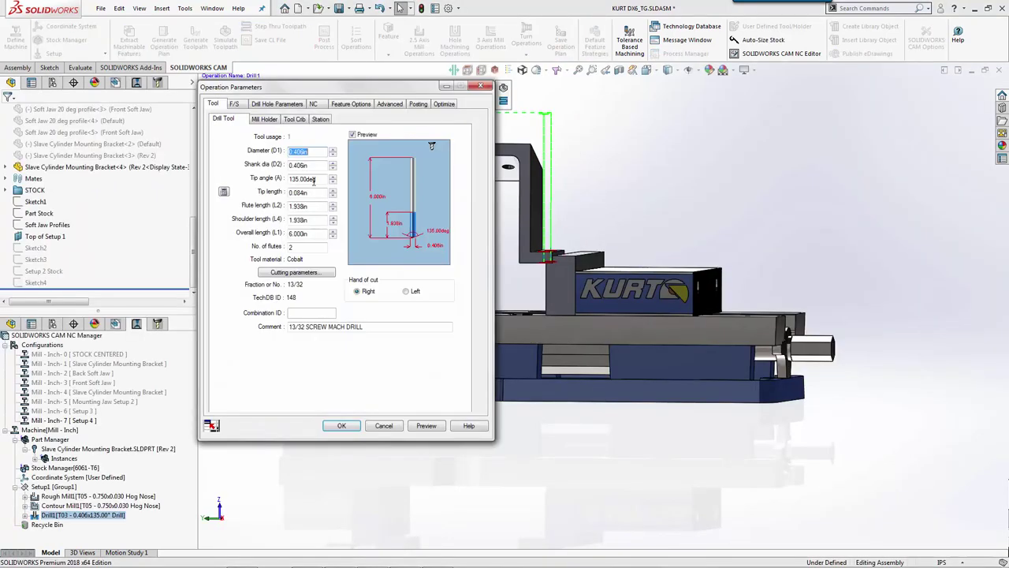
{"action": "left_click", "coordinate": [273, 121]}
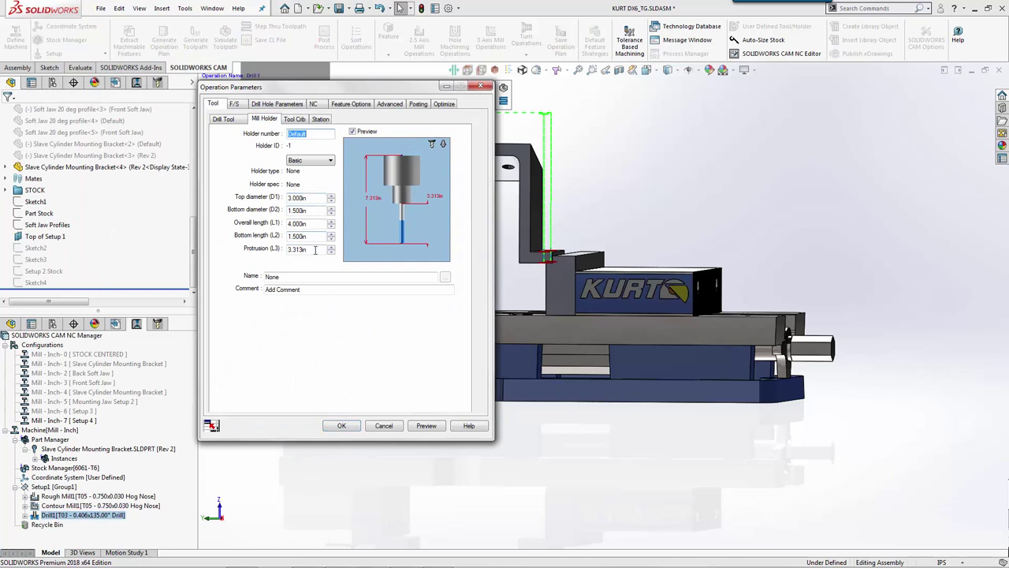
{"action": "double_click", "coordinate": [315, 250]}
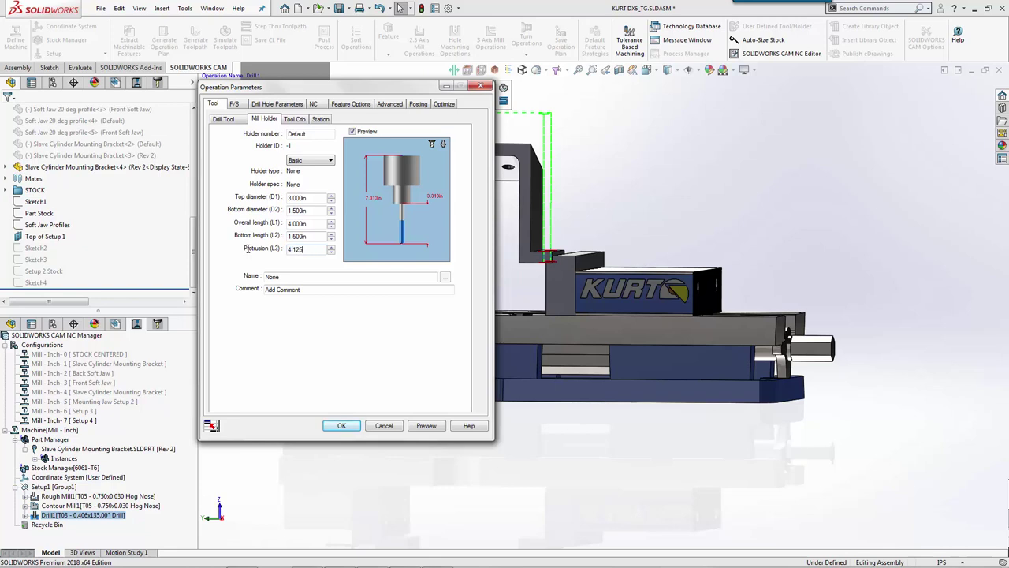
{"action": "key", "text": "Tab"}
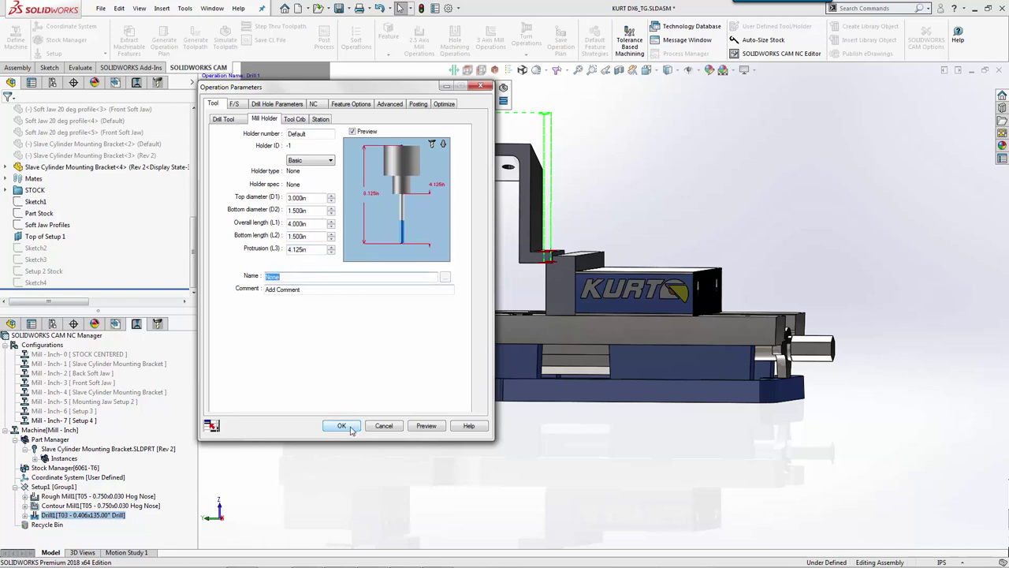
{"action": "left_click", "coordinate": [341, 425]}
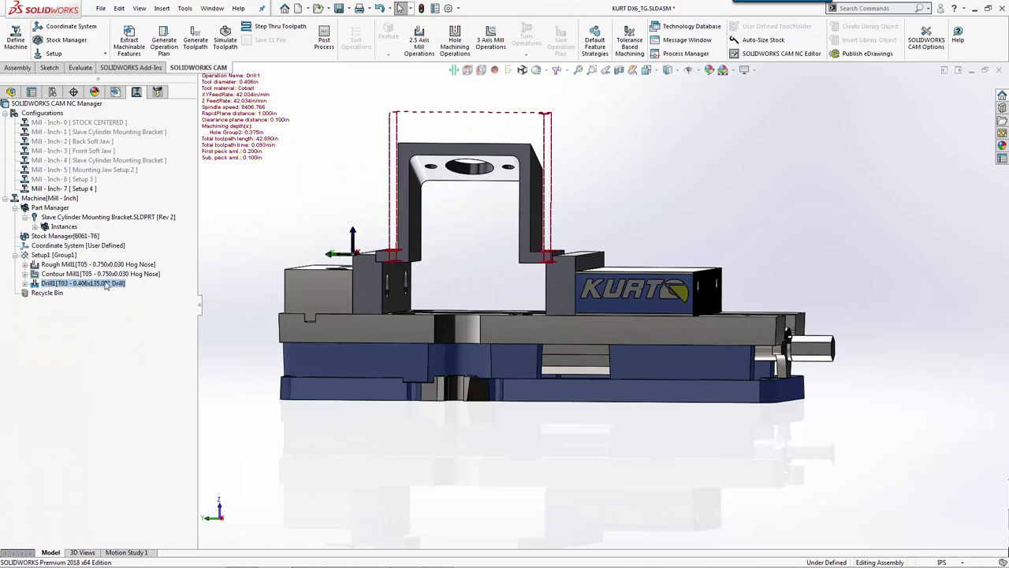
Replay the Drill1 simulation through the bracket's holes, then return to the vise assembly view.
{"action": "right_click", "coordinate": [106, 284]}
{"action": "left_click", "coordinate": [146, 300]}
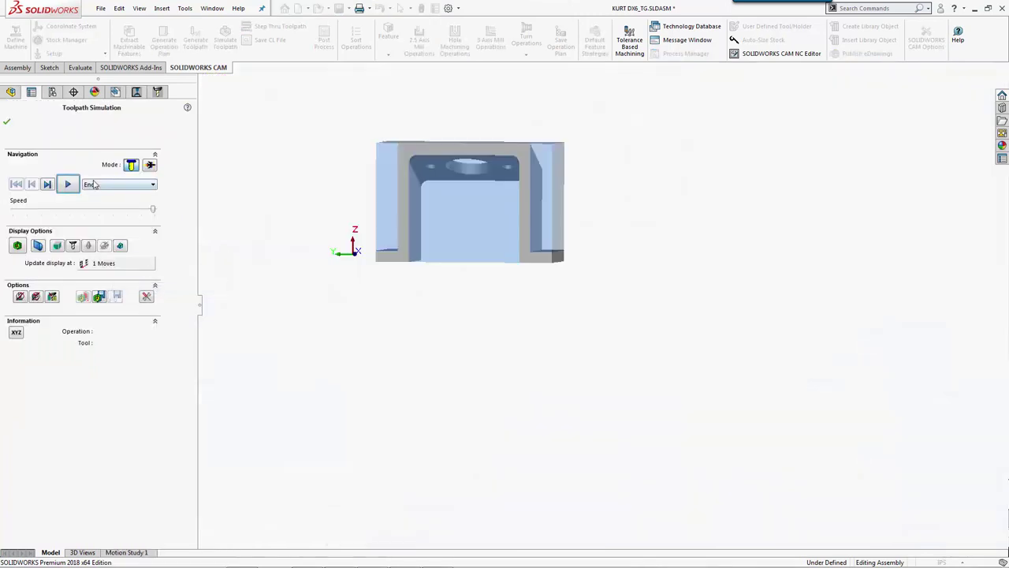
{"action": "left_click", "coordinate": [68, 184]}
{"action": "middle_click_drag", "start_coordinate": [248, 216], "coordinate": [355, 249]}
{"action": "left_click", "coordinate": [6, 120]}
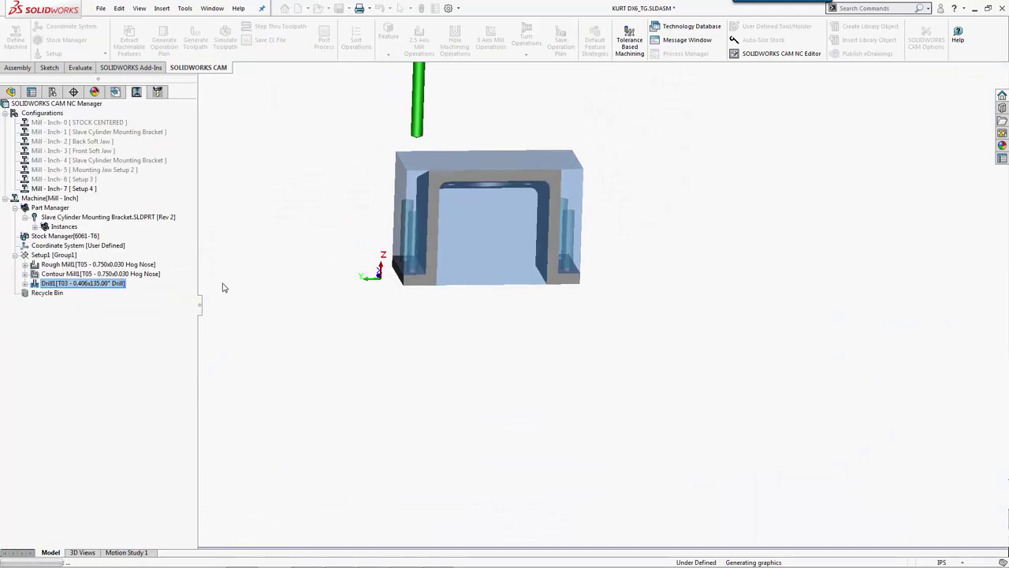
{"action": "middle_click_drag", "start_coordinate": [382, 330], "coordinate": [330, 353]}
{"action": "middle_click_drag", "start_coordinate": [399, 331], "coordinate": [311, 327]}
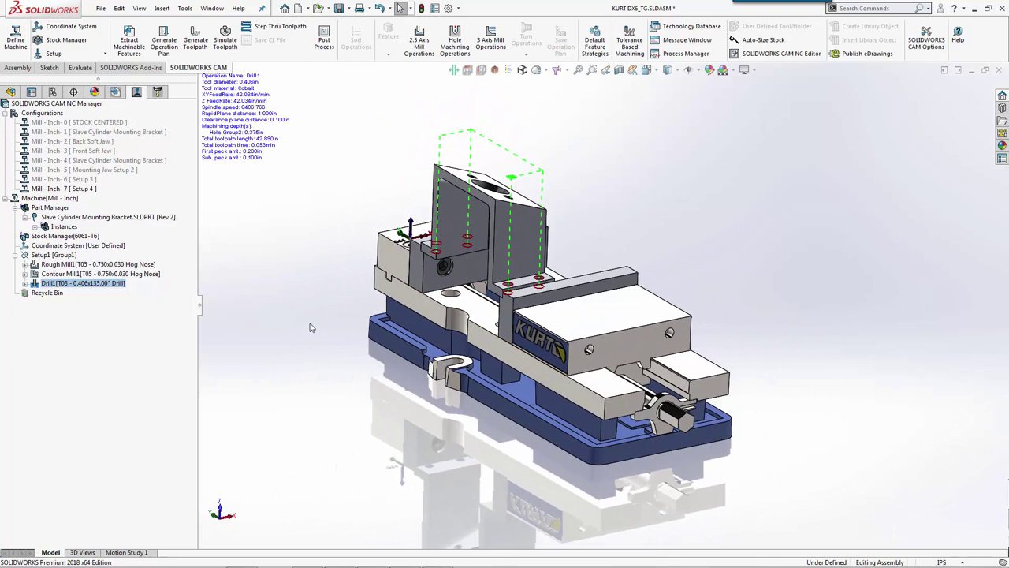